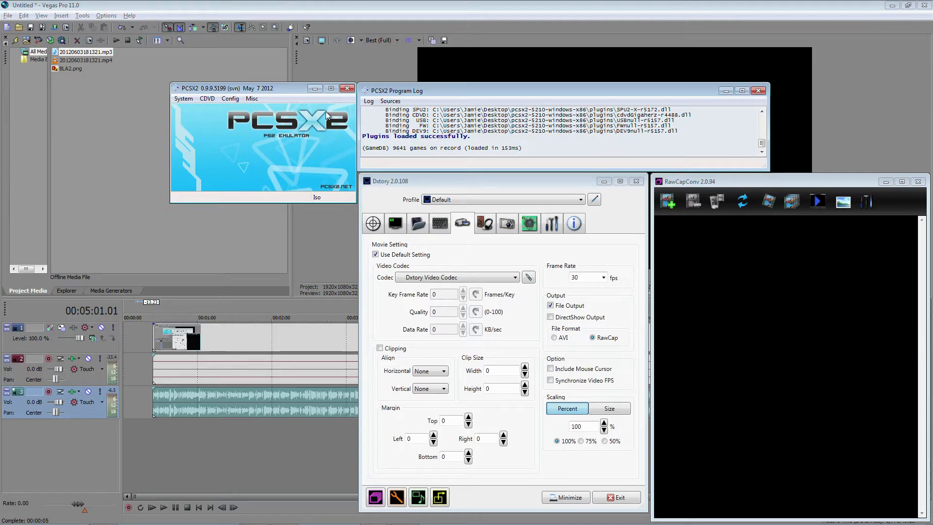
{"action": "left_click_drag", "start_coordinate": [761, 144], "coordinate": [765, 113]}
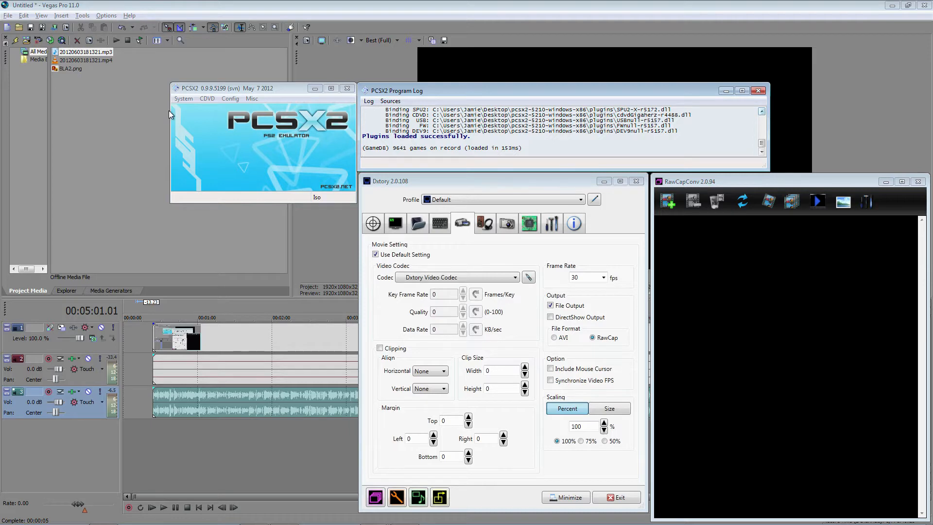
{"action": "left_click", "coordinate": [226, 99]}
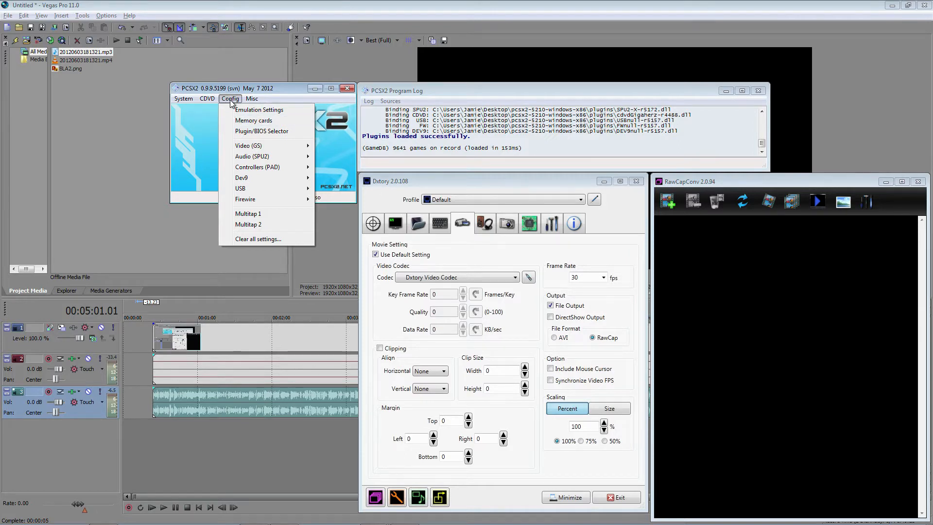
{"action": "left_click", "coordinate": [231, 97]}
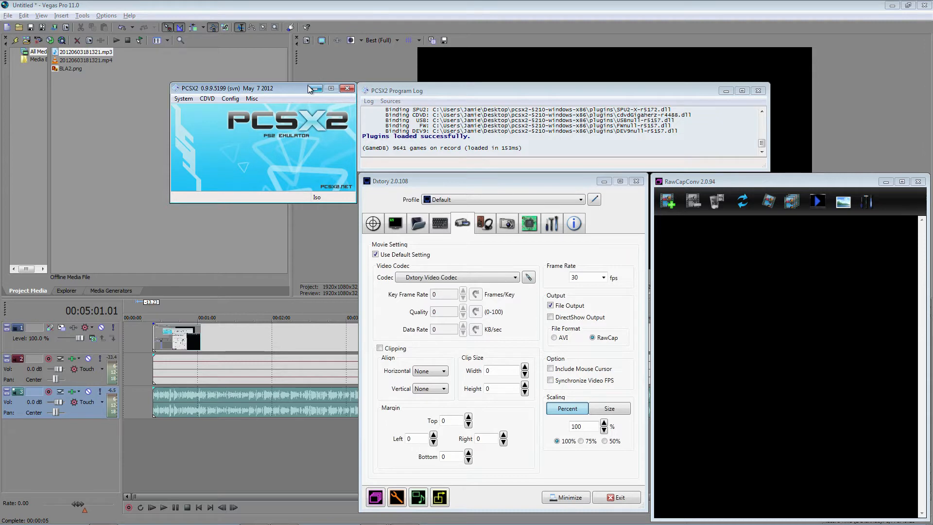
Step: Open the Speedhacks page of the emulation settings and make sure speedhacks are enabled
{"action": "left_click", "coordinate": [231, 98]}
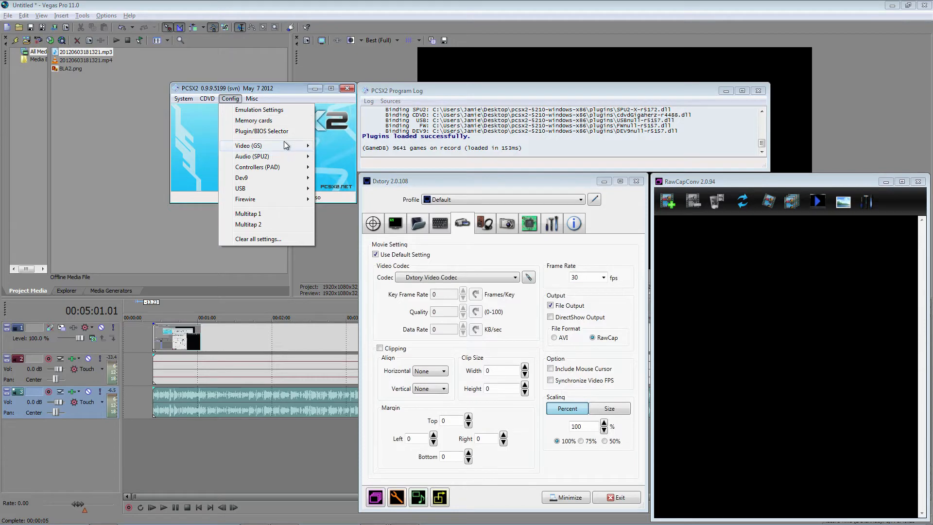
{"action": "mouse_move", "coordinate": [258, 146]}
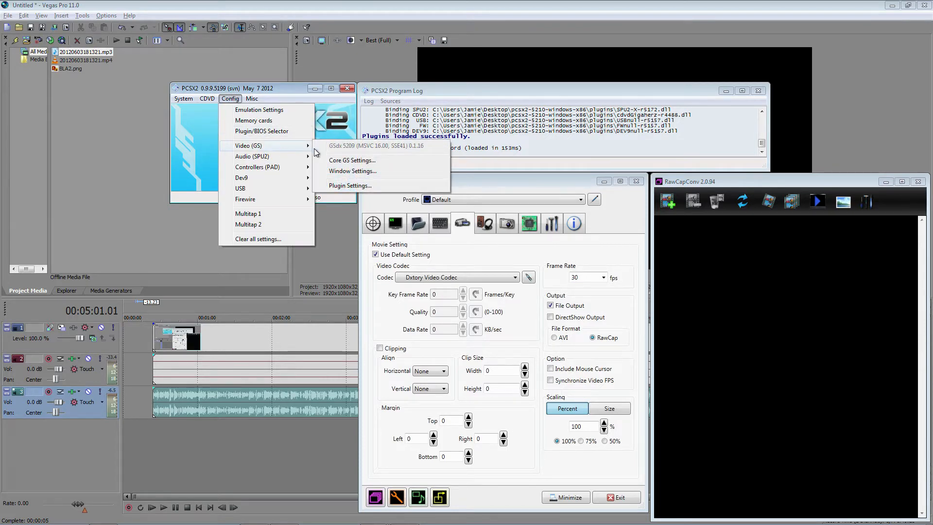
{"action": "left_click", "coordinate": [258, 109]}
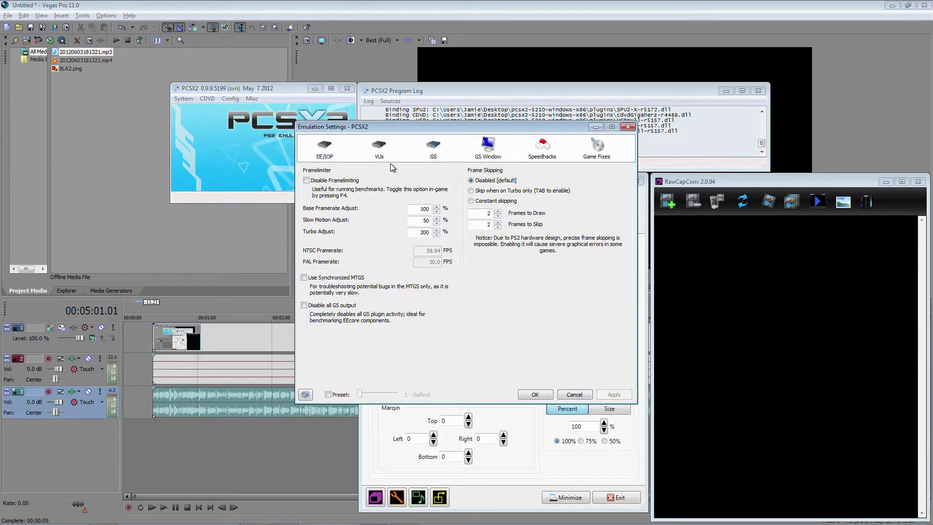
{"action": "left_click", "coordinate": [543, 150]}
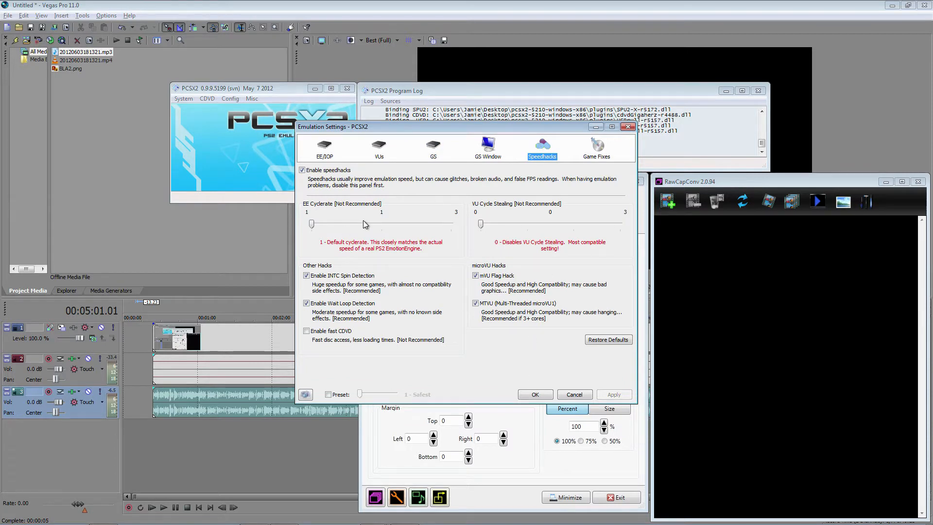
{"action": "left_click", "coordinate": [303, 171]}
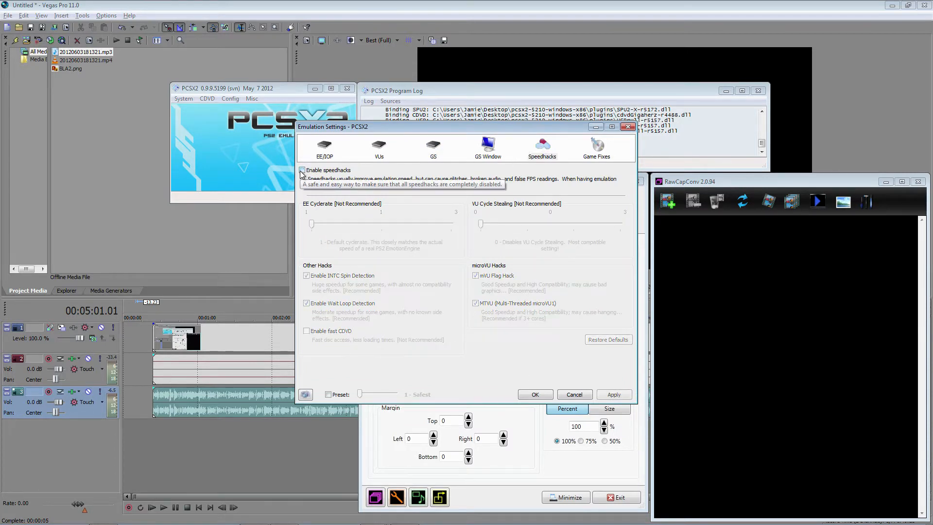
{"action": "left_click", "coordinate": [302, 170]}
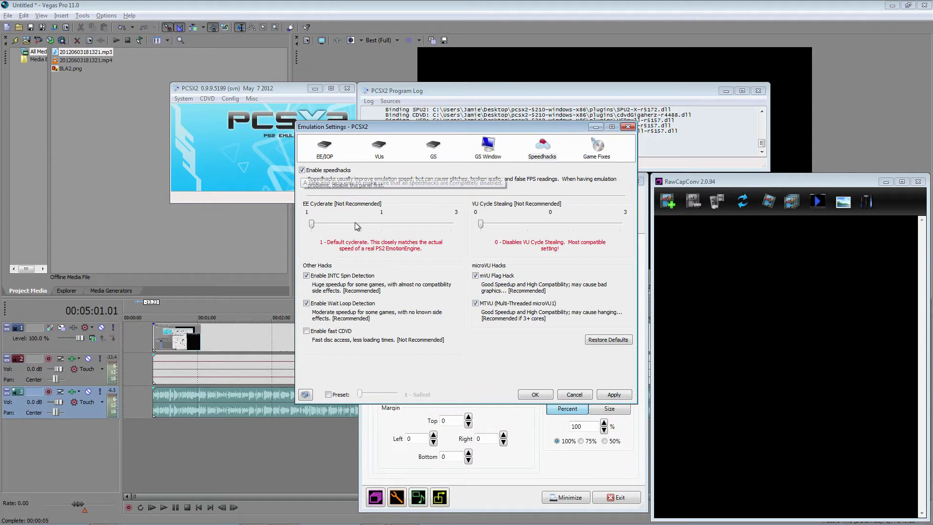
Step: Make sure the MTVU (Multi-Threaded microVU1) hack is enabled, and apply and confirm the emulation settings
{"action": "left_click", "coordinate": [476, 304]}
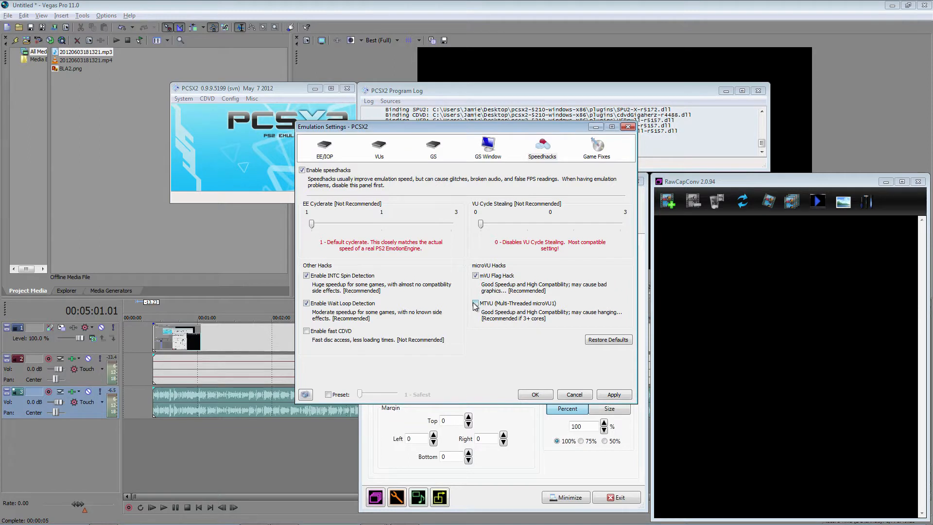
{"action": "left_click", "coordinate": [475, 303]}
{"action": "left_click", "coordinate": [609, 396]}
{"action": "left_click", "coordinate": [535, 394]}
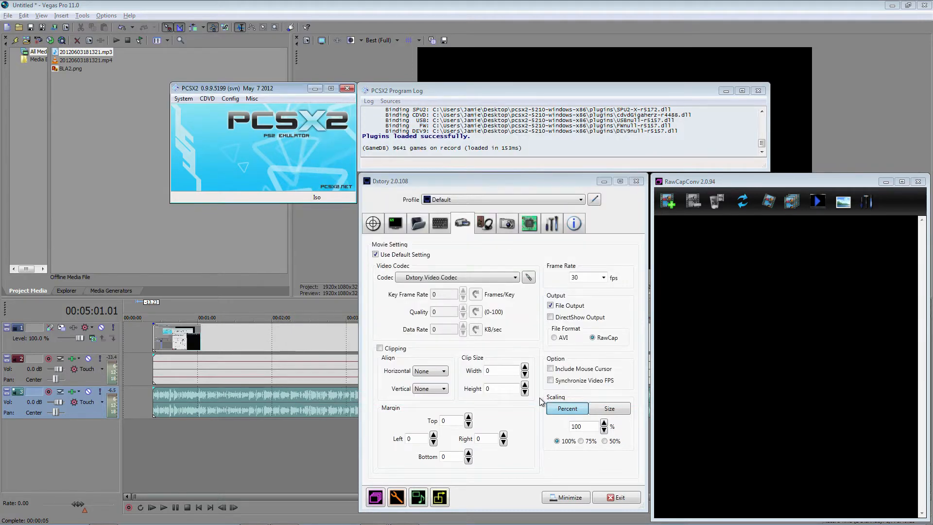
Step: In the GSdx video plugin settings, set the internal resolution scaling to 3x Native and interlacing to Auto
{"action": "left_click_drag", "start_coordinate": [762, 143], "coordinate": [766, 115]}
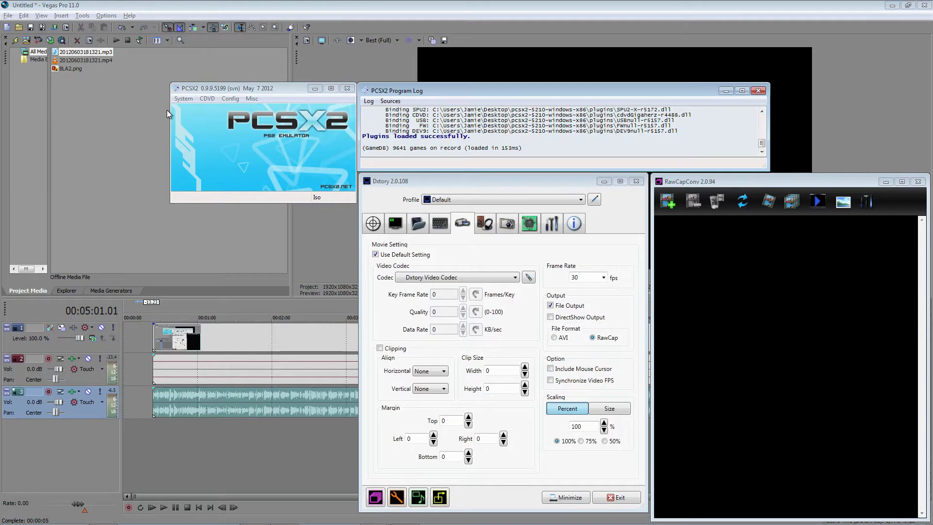
{"action": "left_click", "coordinate": [232, 98]}
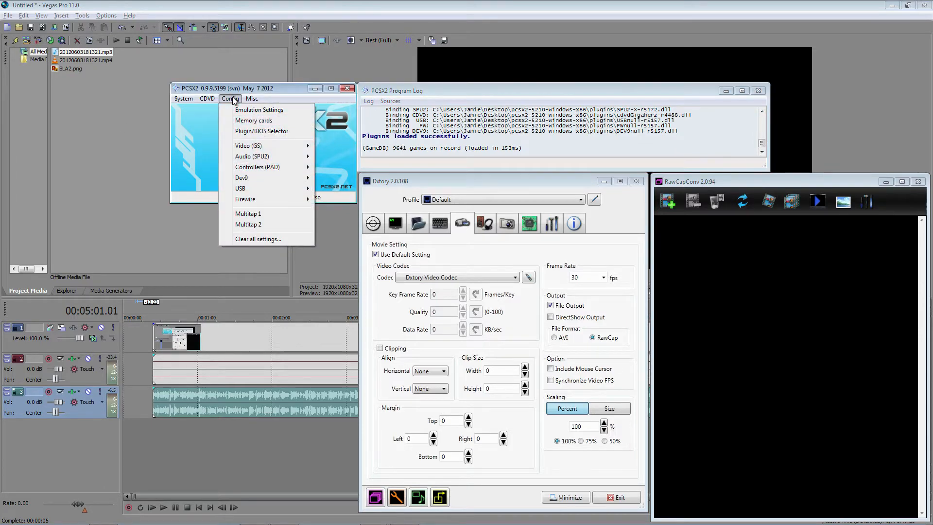
{"action": "mouse_move", "coordinate": [279, 146]}
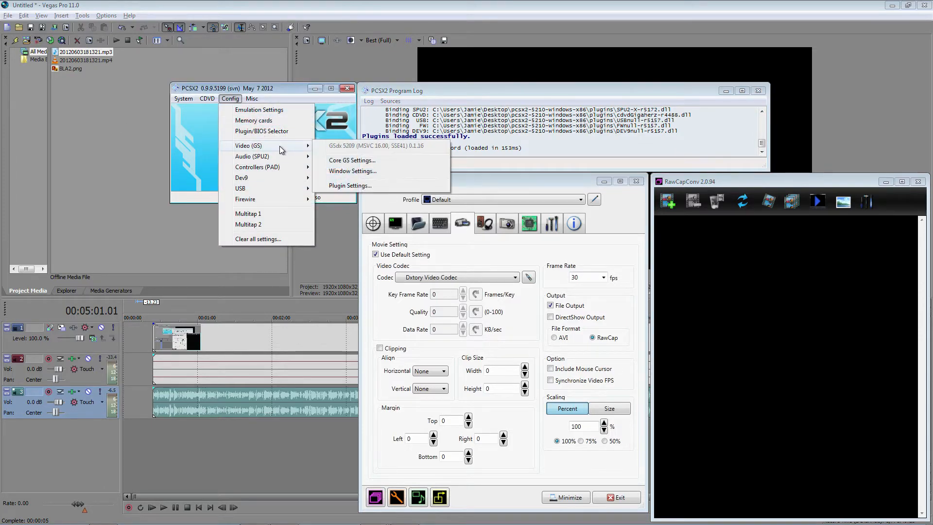
{"action": "left_click", "coordinate": [373, 185]}
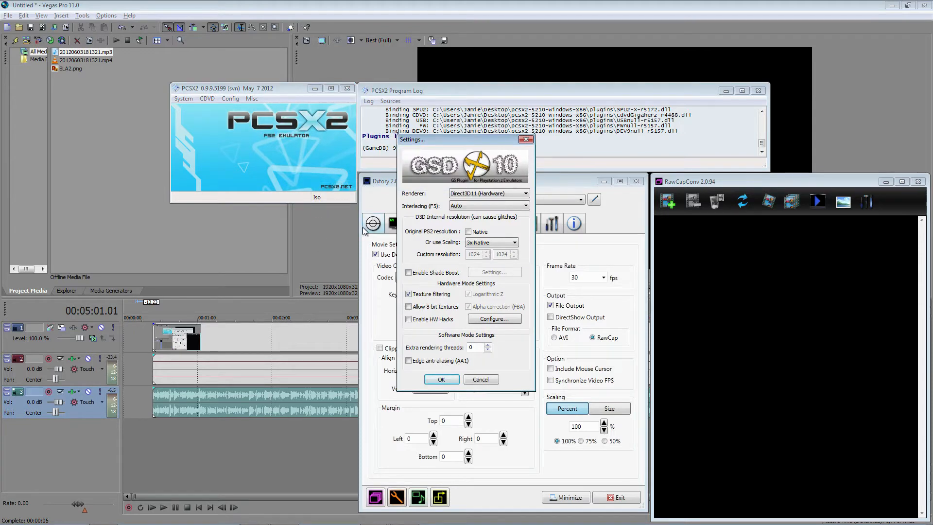
{"action": "left_click", "coordinate": [526, 207]}
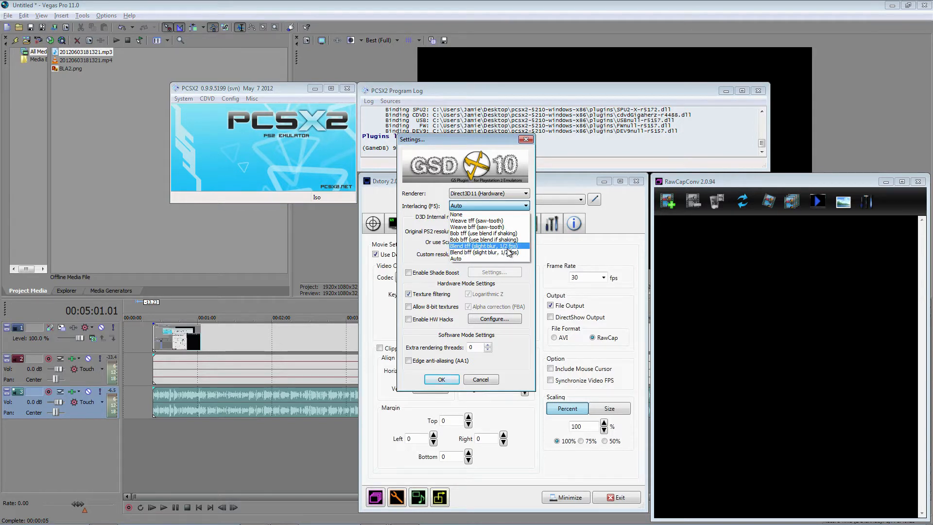
{"action": "left_click", "coordinate": [525, 208]}
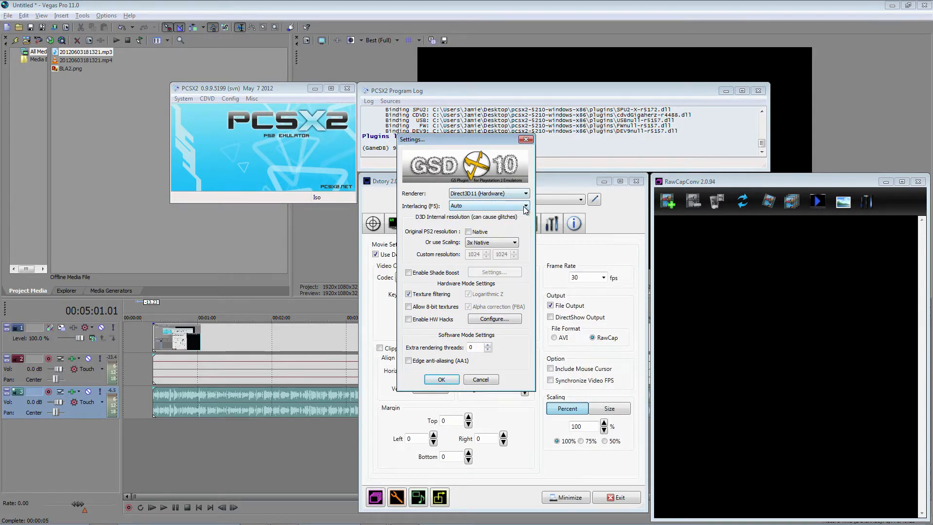
{"action": "left_click", "coordinate": [514, 243]}
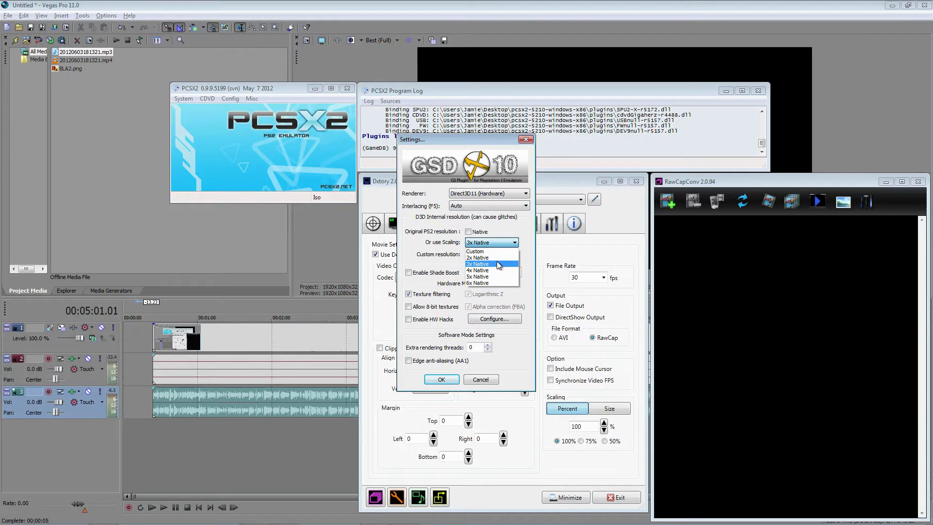
{"action": "left_click", "coordinate": [494, 263]}
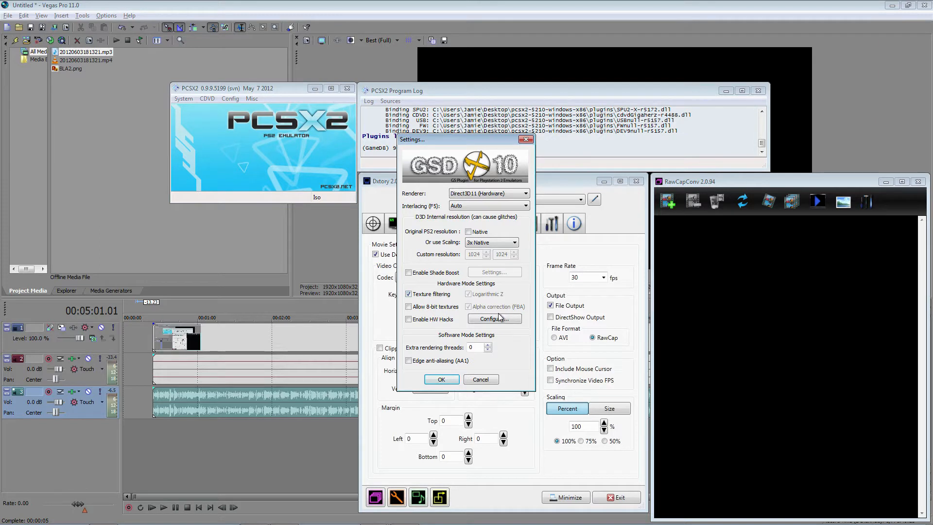
{"action": "left_click", "coordinate": [526, 206]}
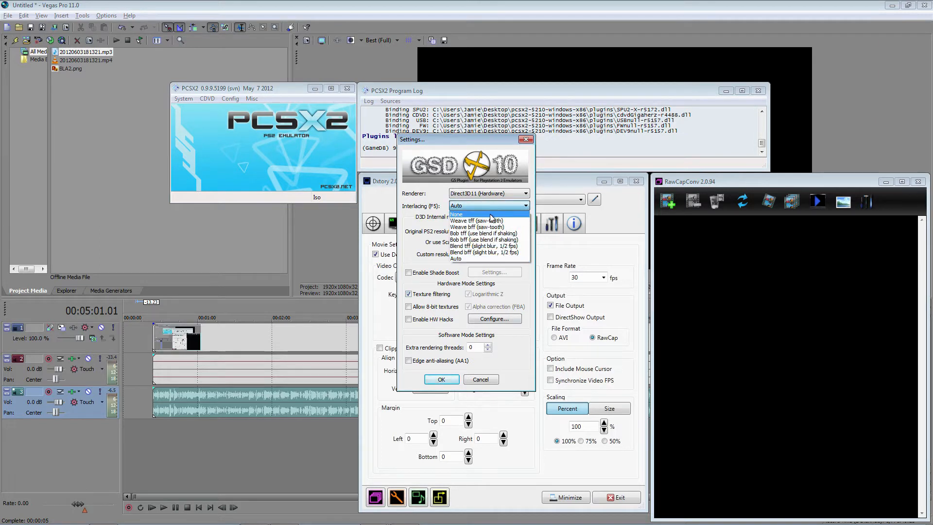
{"action": "left_click", "coordinate": [466, 259]}
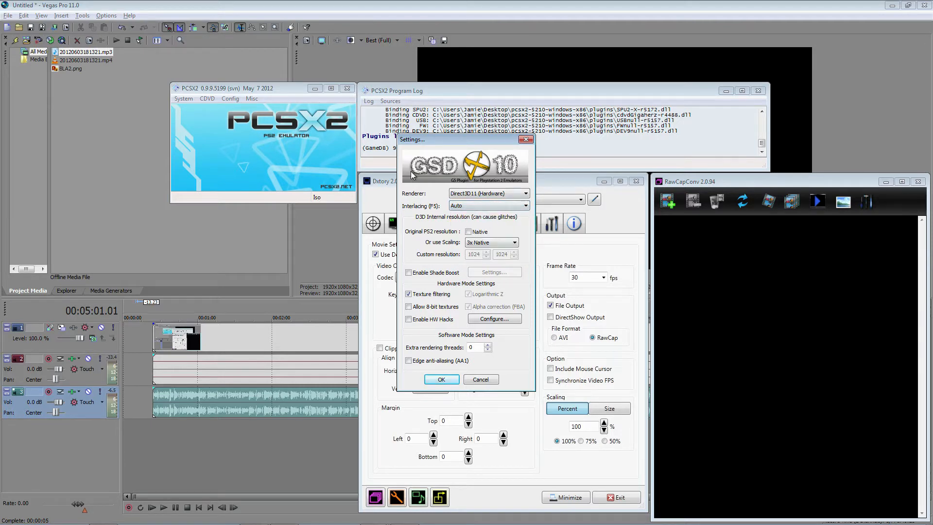
Step: Review the available renderers, keep Direct3D11 (Hardware), and confirm the GSdx plugin settings
{"action": "left_click", "coordinate": [525, 194]}
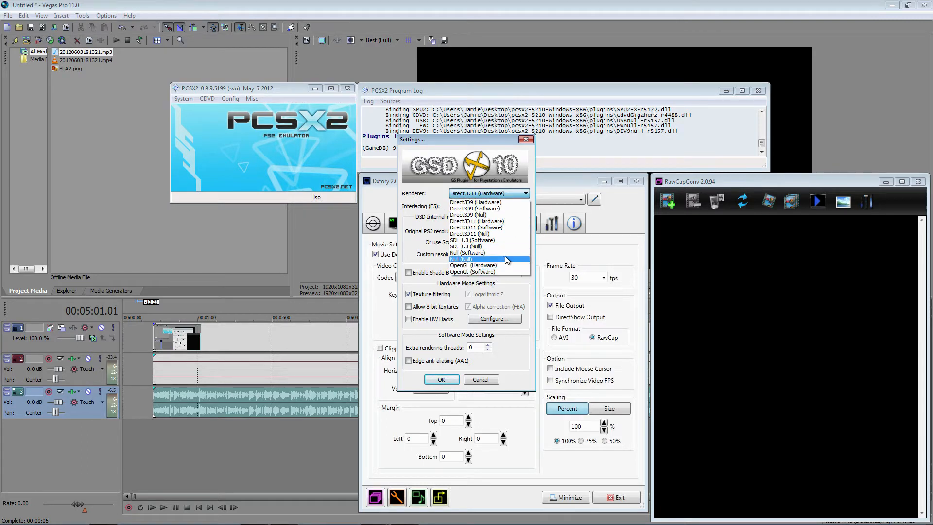
{"action": "left_click", "coordinate": [500, 149]}
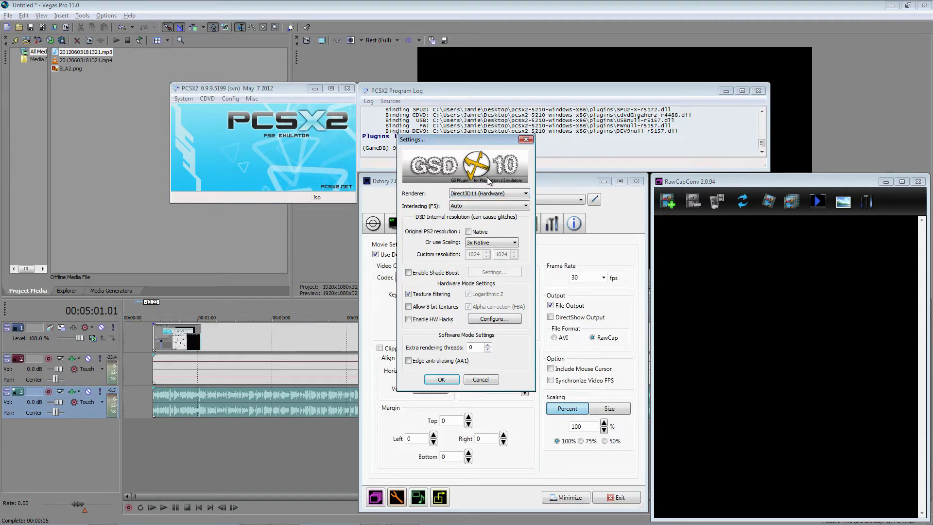
{"action": "left_click", "coordinate": [526, 195]}
{"action": "left_click", "coordinate": [526, 194]}
{"action": "left_click", "coordinate": [506, 245]}
{"action": "left_click", "coordinate": [506, 249]}
{"action": "left_click", "coordinate": [441, 381]}
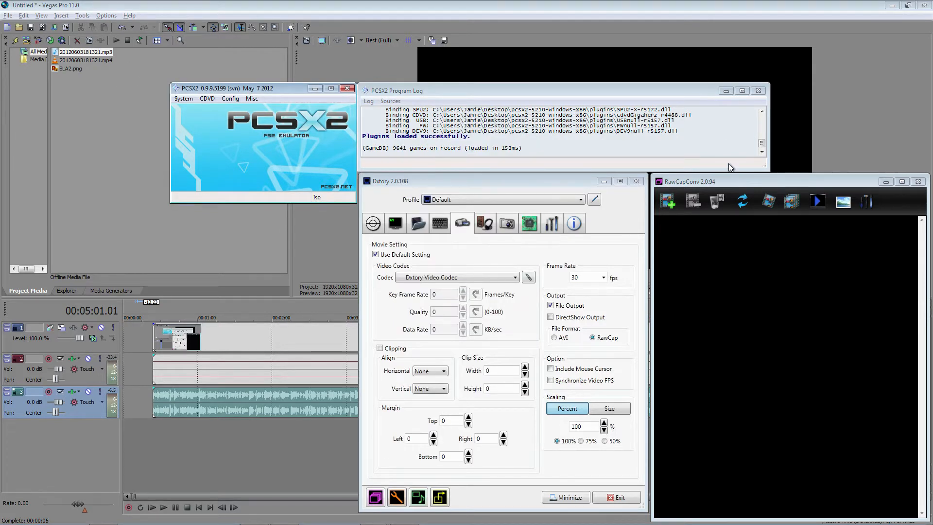
Step: Reopen the GSdx plugin settings to review the renderer, interlacing and scaling options, and close them
{"action": "left_click", "coordinate": [224, 99]}
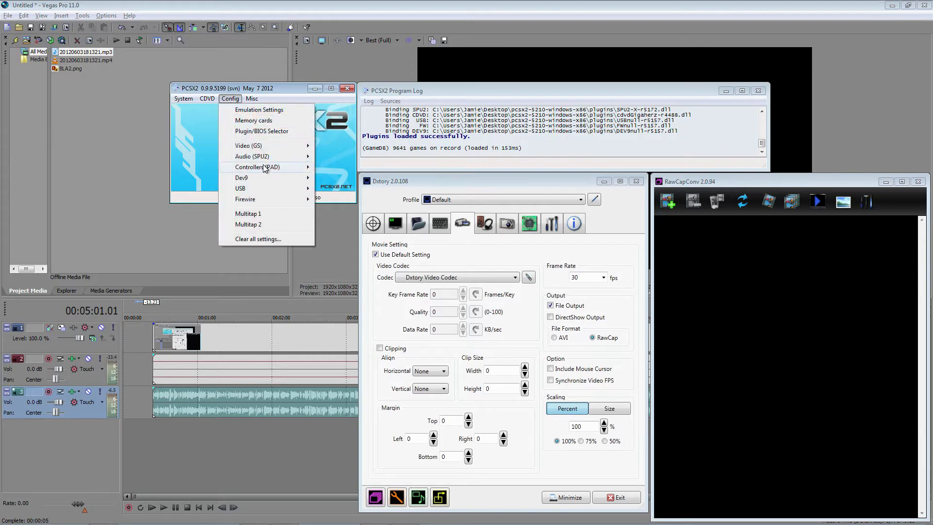
{"action": "mouse_move", "coordinate": [266, 146]}
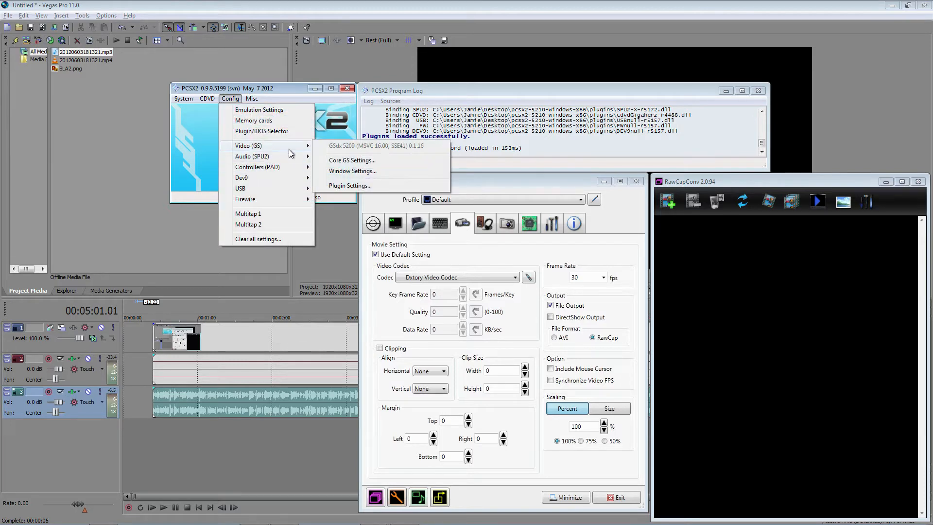
{"action": "left_click", "coordinate": [346, 187]}
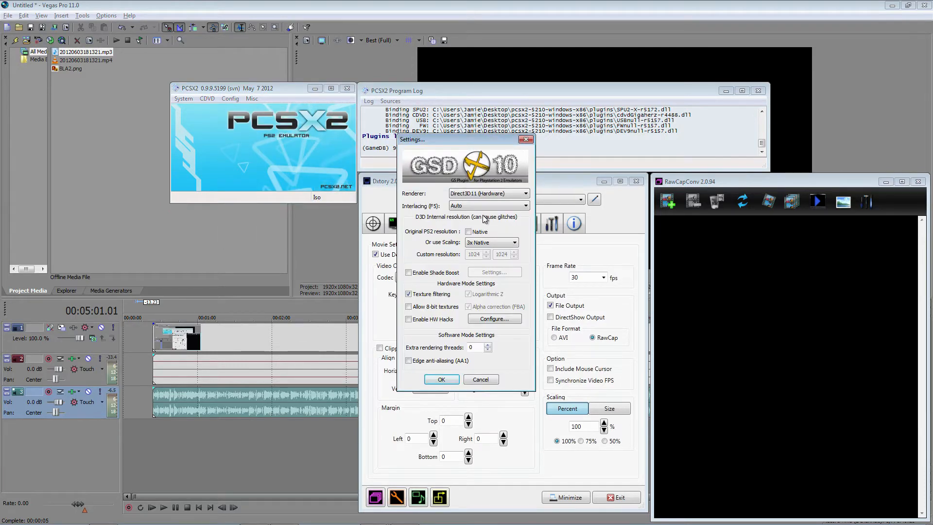
{"action": "left_click", "coordinate": [532, 141]}
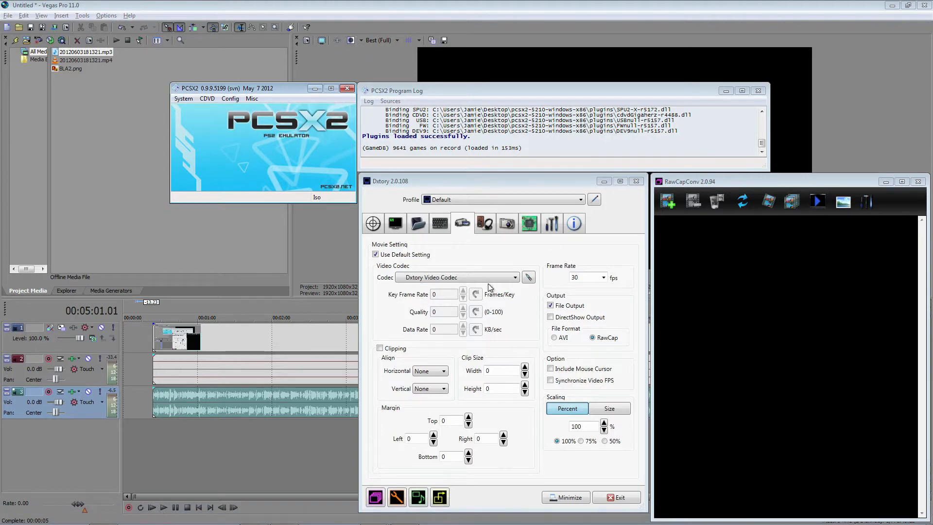
Step: Reopen the GSdx video plugin settings, look over the internal resolution scaling options, and try the Custom scaling
{"action": "left_click", "coordinate": [515, 182]}
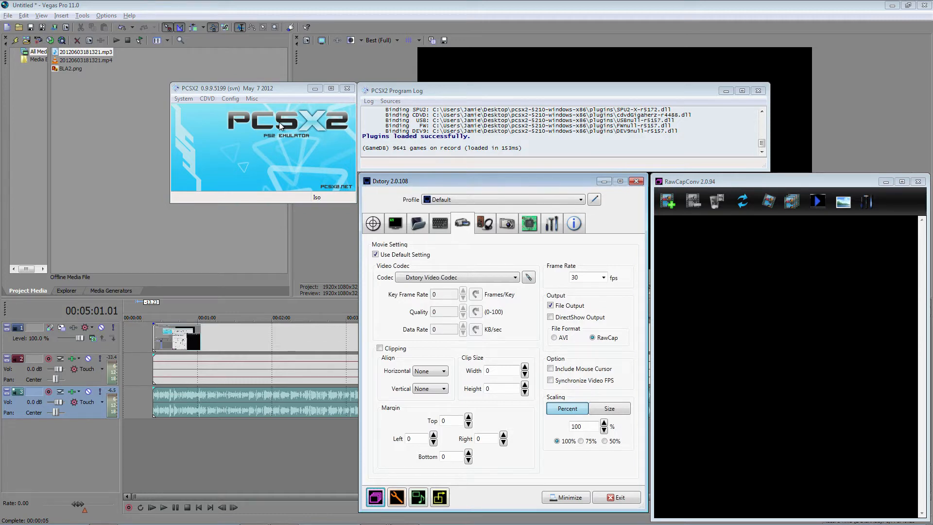
{"action": "left_click", "coordinate": [231, 98]}
{"action": "mouse_move", "coordinate": [253, 146]}
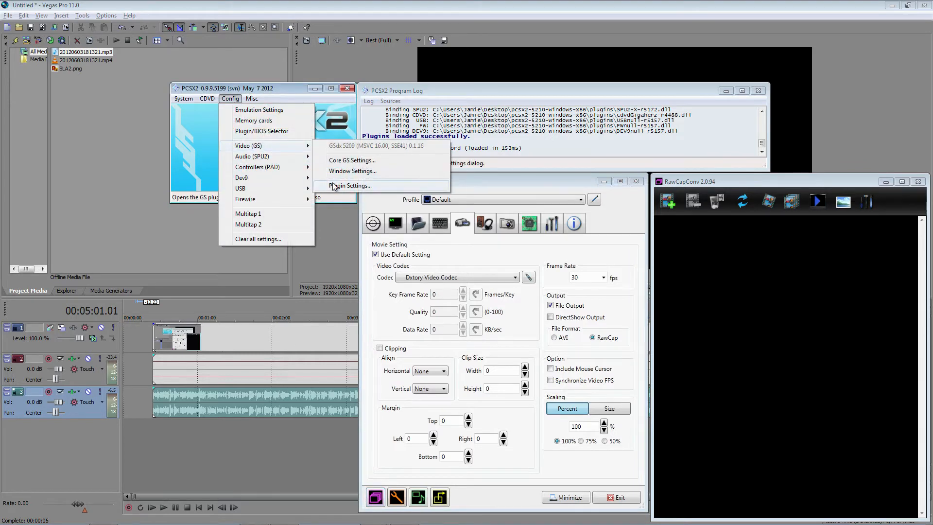
{"action": "left_click", "coordinate": [342, 186]}
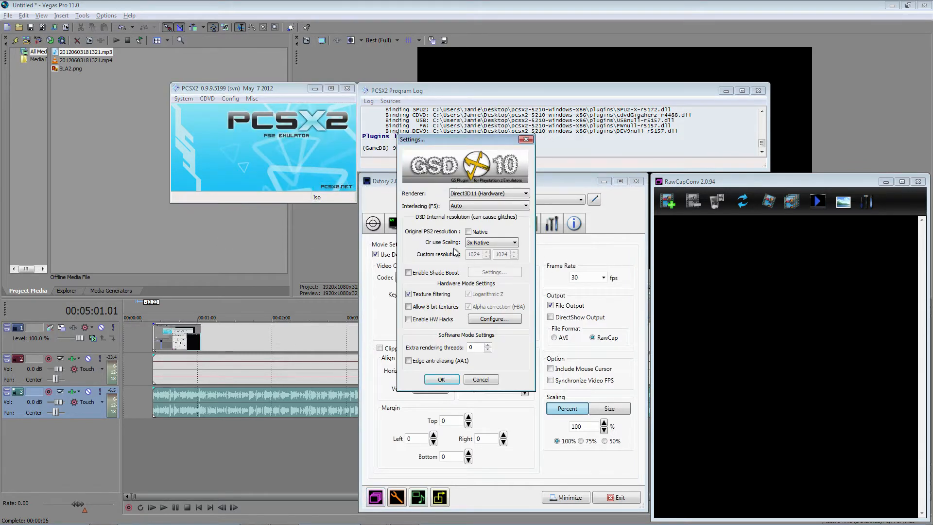
{"action": "left_click", "coordinate": [513, 243]}
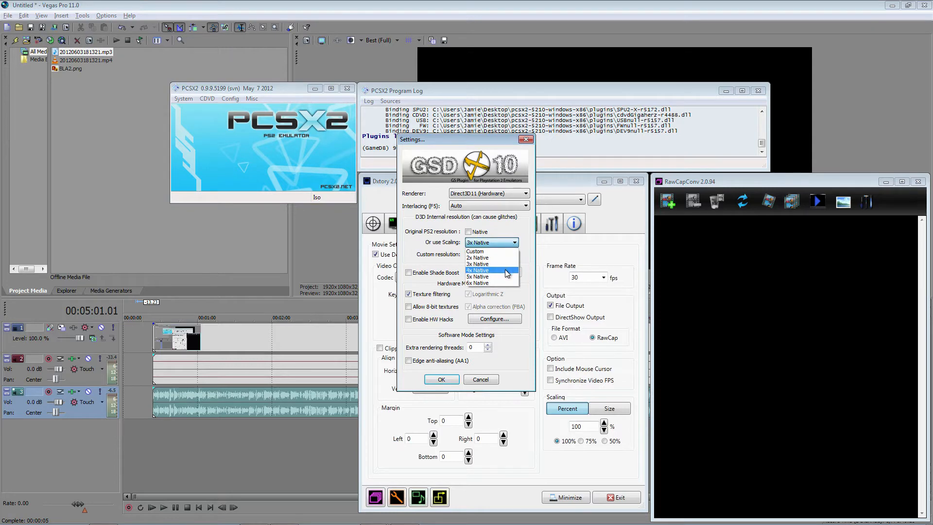
{"action": "left_click", "coordinate": [521, 230]}
{"action": "left_click", "coordinate": [514, 243]}
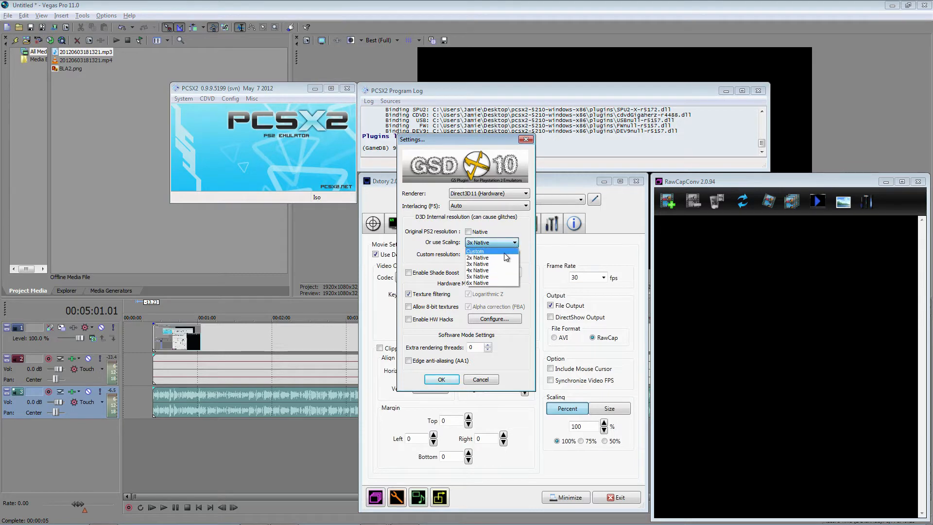
{"action": "left_click", "coordinate": [505, 252]}
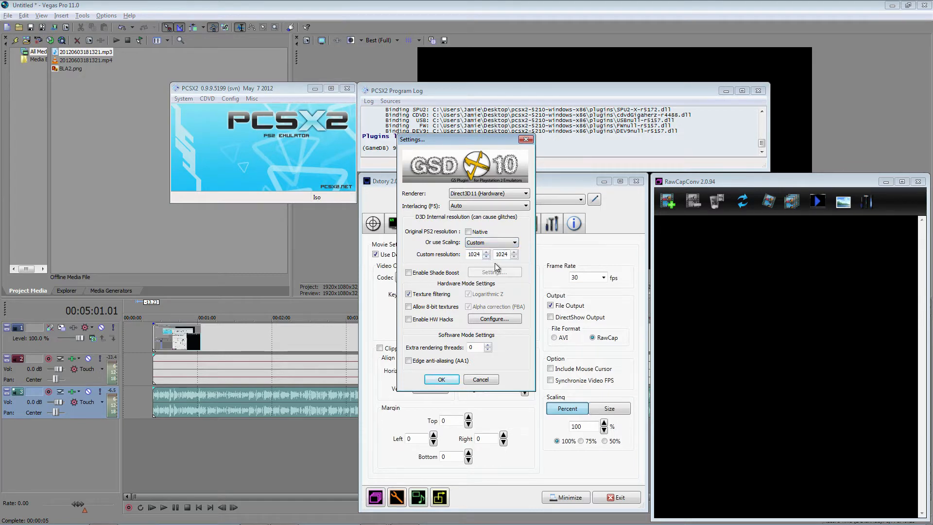
Step: Try toggling the Native original PS2 resolution and compare it with the Custom scaling option
{"action": "left_click", "coordinate": [515, 242]}
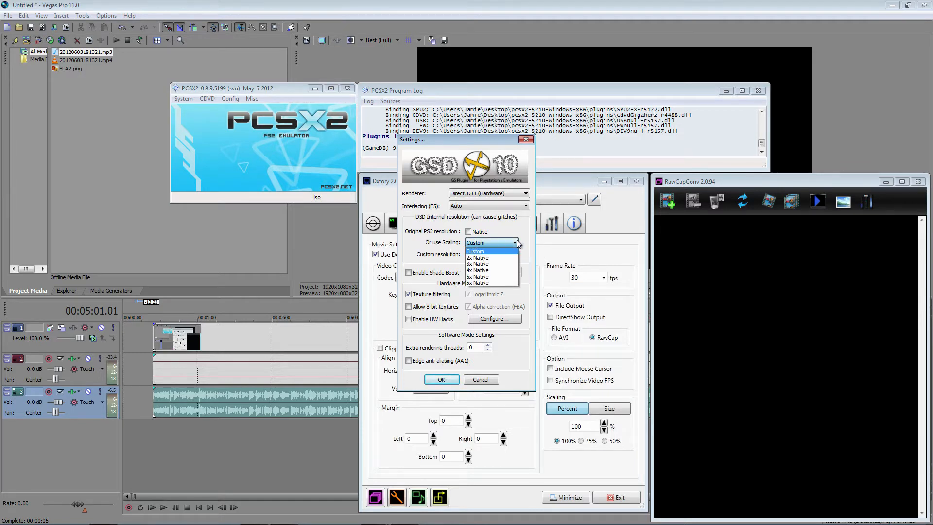
{"action": "left_click", "coordinate": [468, 232]}
{"action": "left_click", "coordinate": [468, 232]}
{"action": "left_click", "coordinate": [468, 232]}
{"action": "left_click", "coordinate": [516, 242]}
{"action": "left_click", "coordinate": [518, 243]}
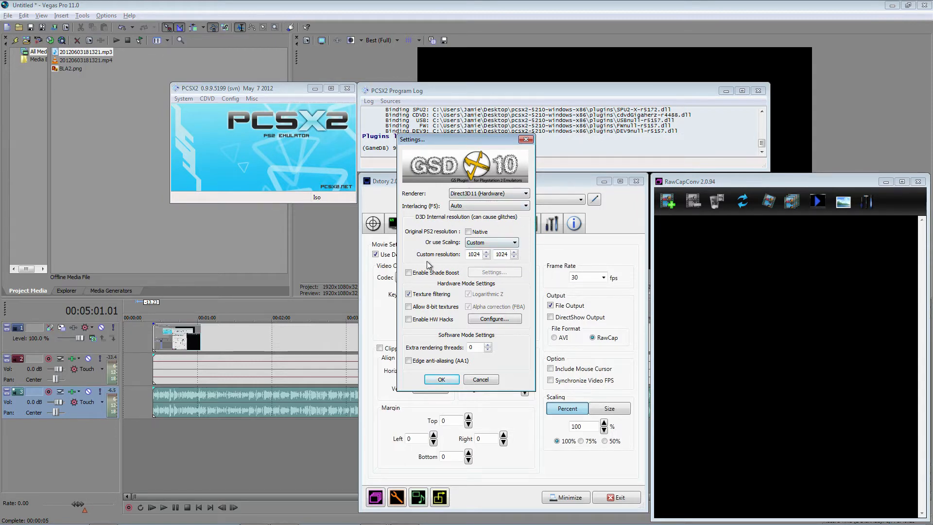
Step: Try the 2x, 5x and 4x Native scaling options, return to 3x Native, and close the GSdx settings
{"action": "left_click", "coordinate": [516, 243]}
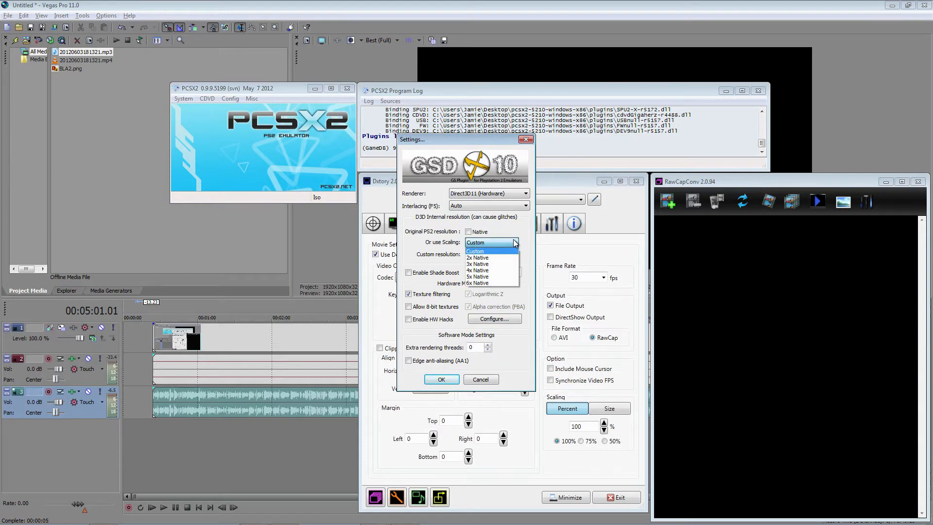
{"action": "left_click", "coordinate": [499, 258]}
{"action": "left_click", "coordinate": [500, 242]}
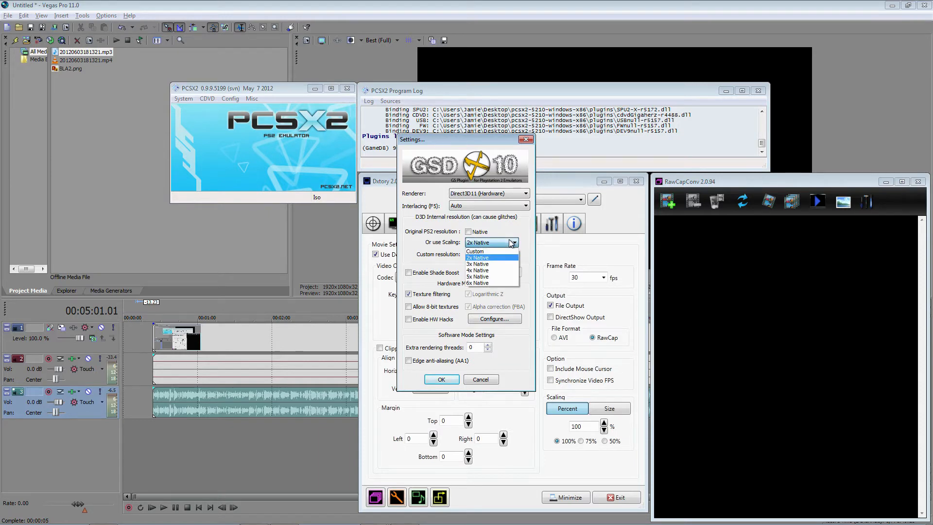
{"action": "left_click", "coordinate": [507, 264]}
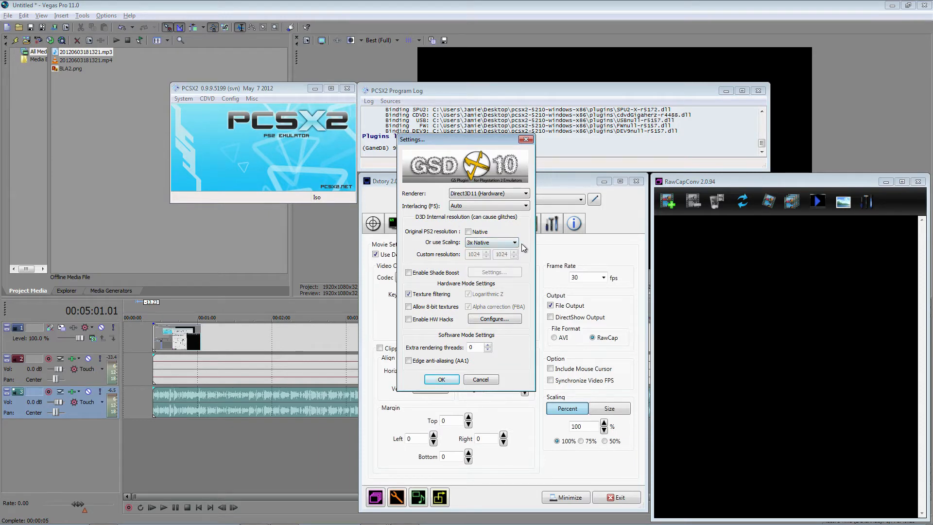
{"action": "left_click", "coordinate": [515, 243]}
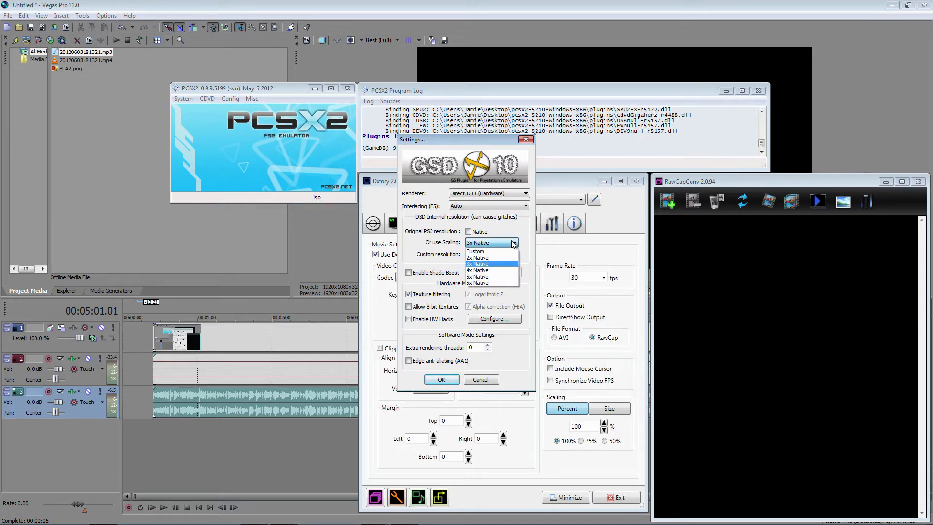
{"action": "left_click", "coordinate": [495, 277]}
{"action": "left_click", "coordinate": [513, 243]}
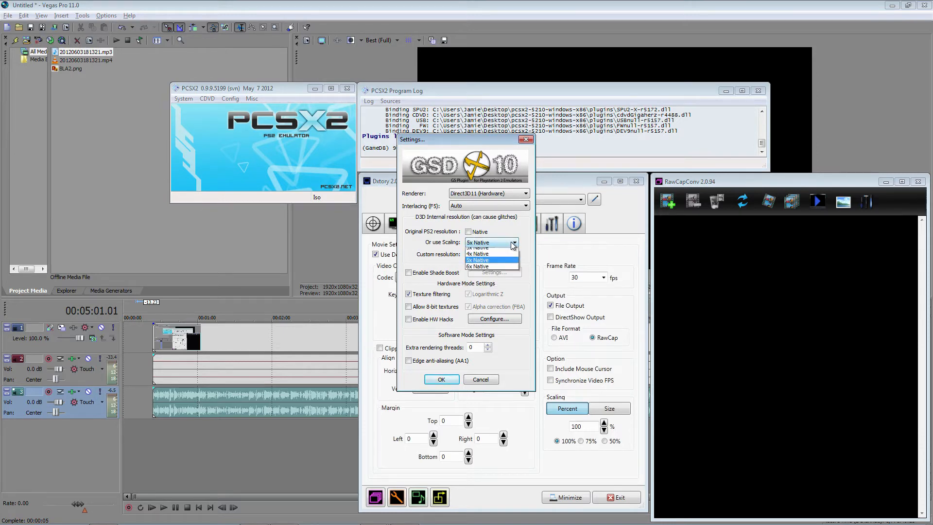
{"action": "left_click", "coordinate": [500, 269]}
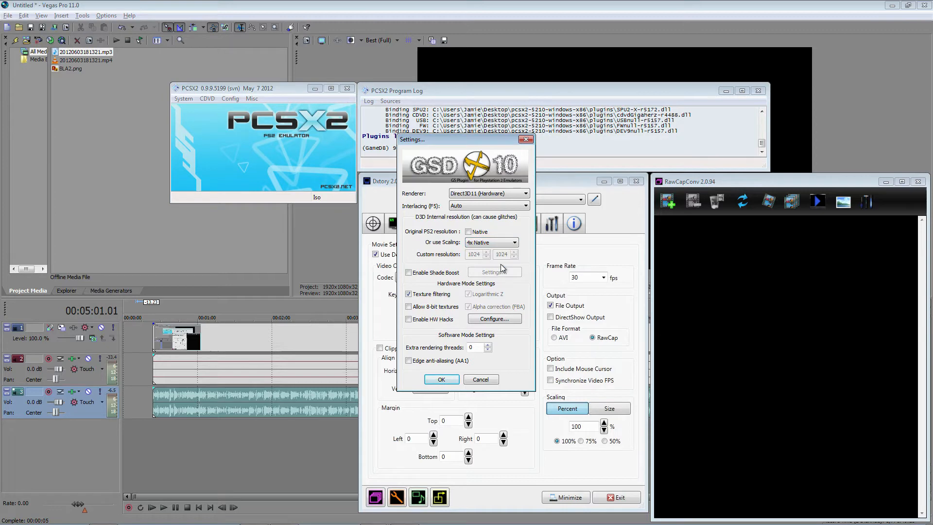
{"action": "left_click", "coordinate": [515, 243]}
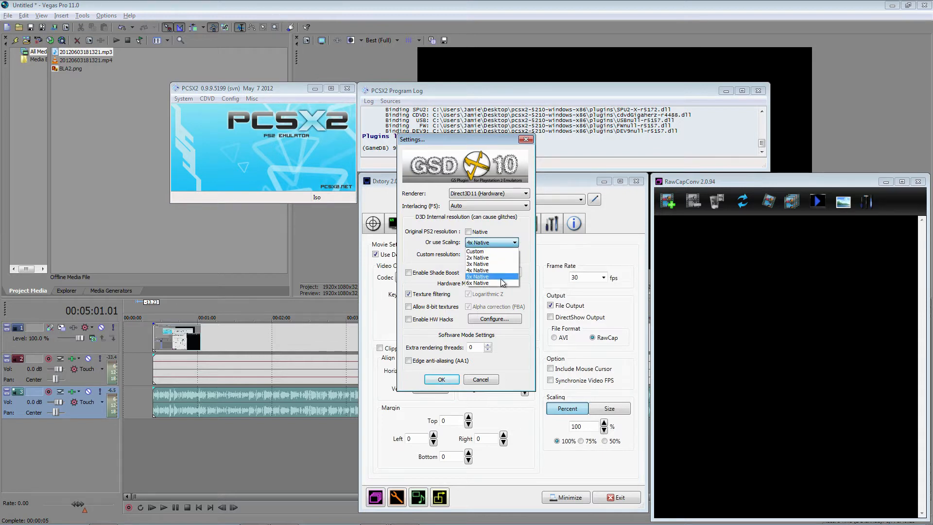
{"action": "left_click", "coordinate": [506, 264]}
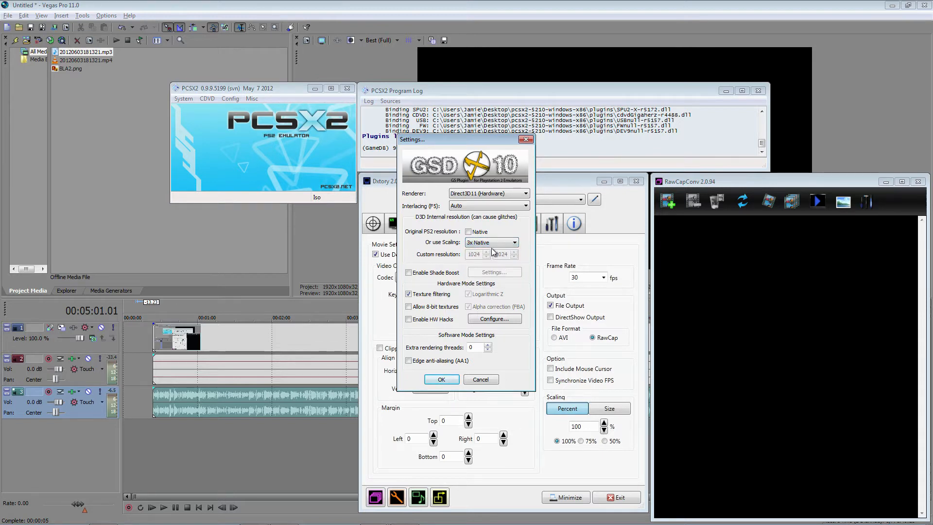
{"action": "left_click", "coordinate": [525, 140]}
Step: Switch to Dxtory and review its movie save folder and hotkey settings
{"action": "left_click", "coordinate": [388, 188]}
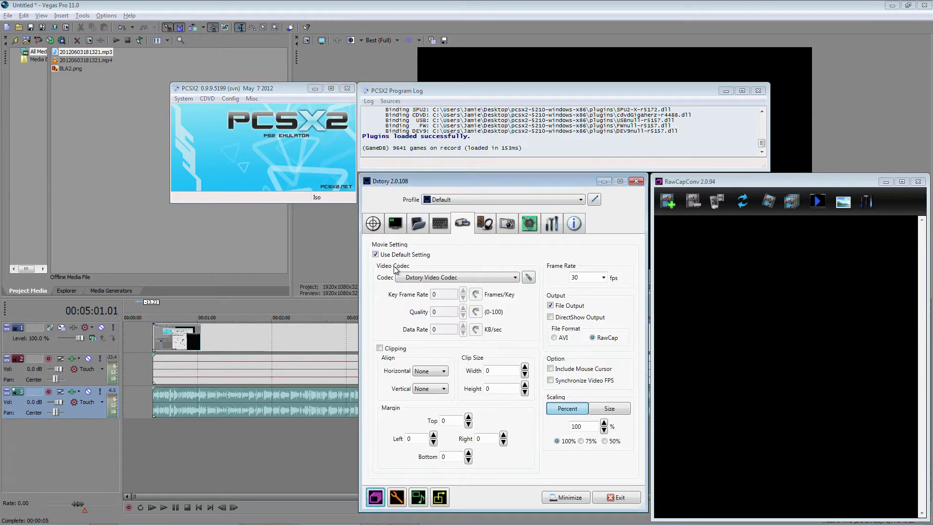
{"action": "left_click", "coordinate": [418, 224]}
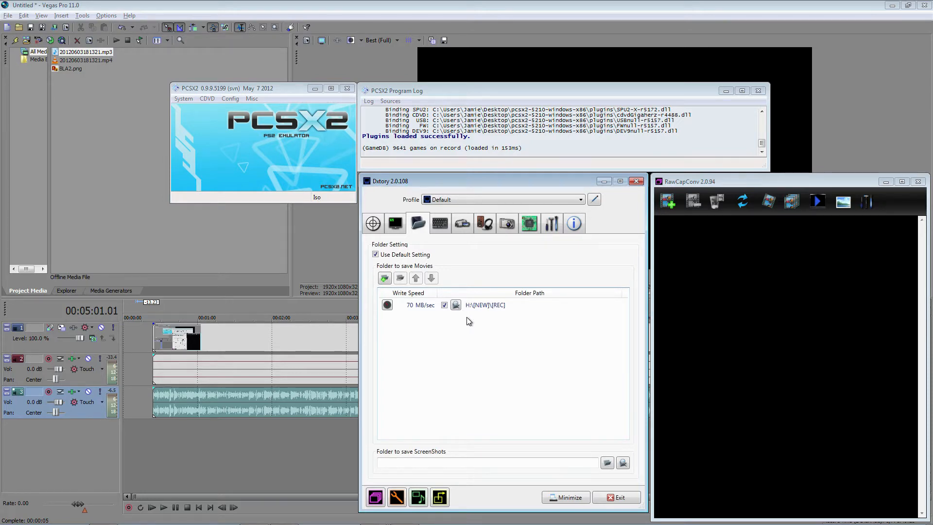
{"action": "left_click", "coordinate": [277, 91]}
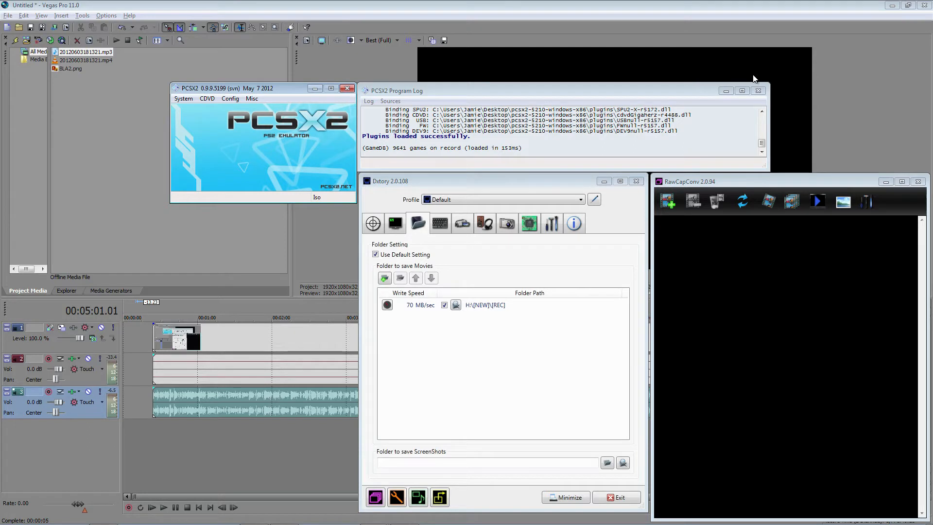
{"action": "left_click", "coordinate": [473, 309]}
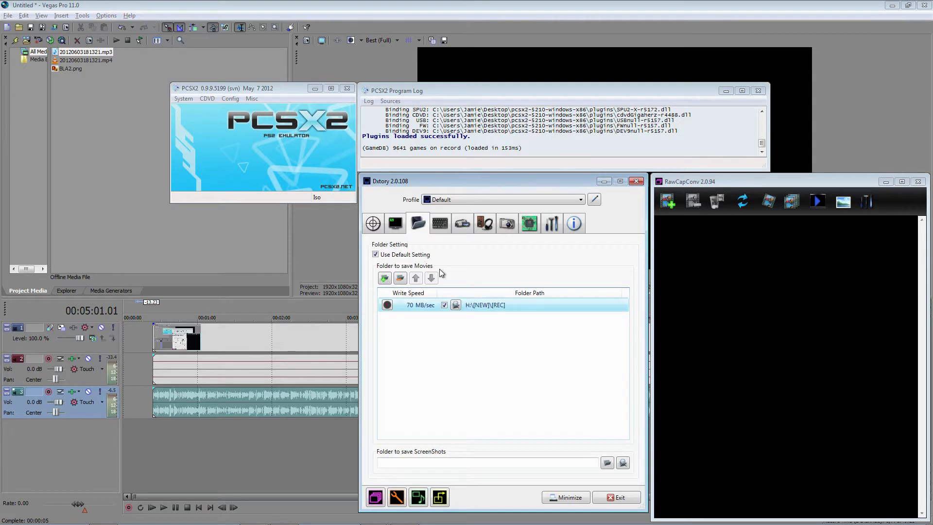
{"action": "left_click", "coordinate": [436, 227]}
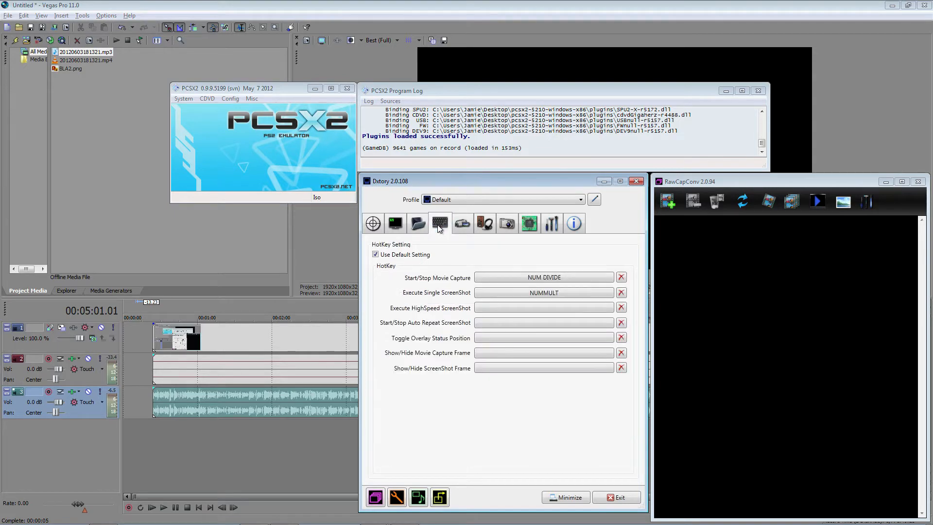
Step: In the movie settings, try the x264vfw - H.264/MPEG-4 AVC codec, review its presets, and return to the Dxtory Video Codec
{"action": "left_click", "coordinate": [462, 226]}
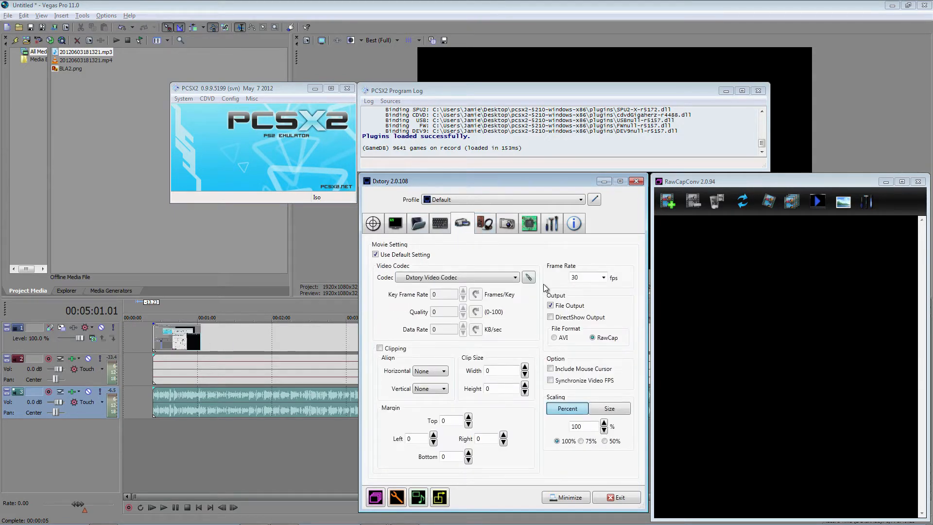
{"action": "left_click", "coordinate": [514, 277]}
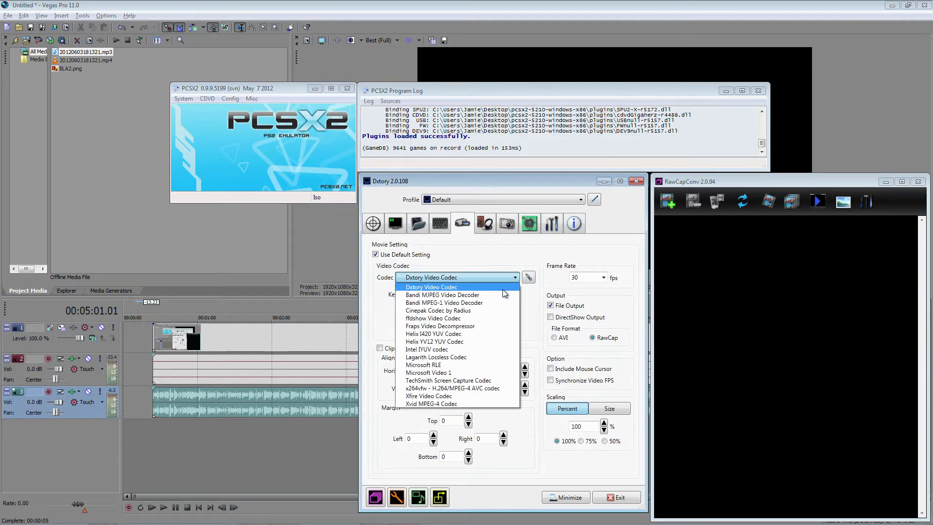
{"action": "left_click", "coordinate": [495, 393]}
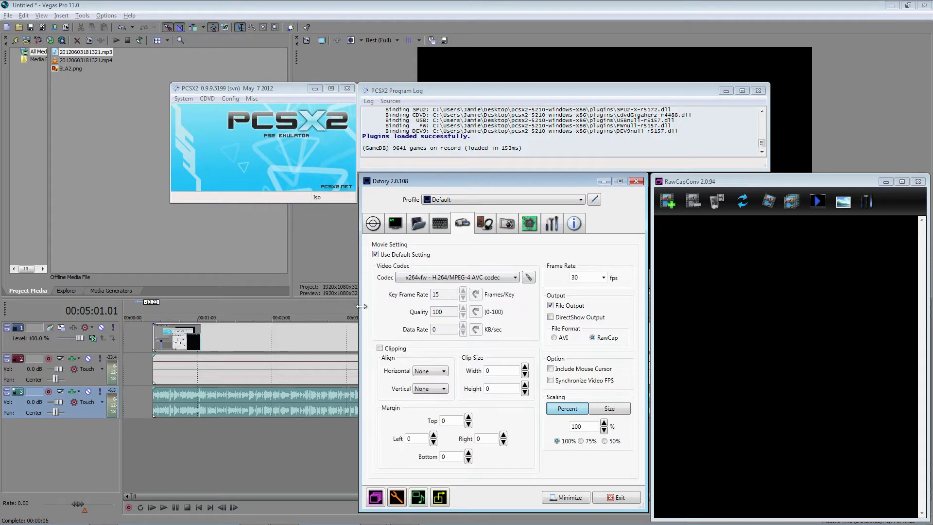
{"action": "left_click", "coordinate": [527, 276]}
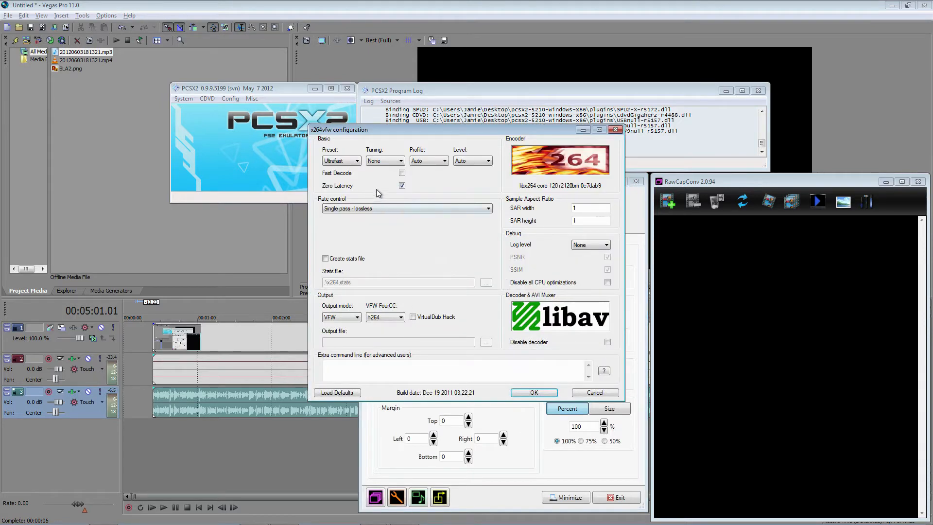
{"action": "left_click", "coordinate": [357, 161]}
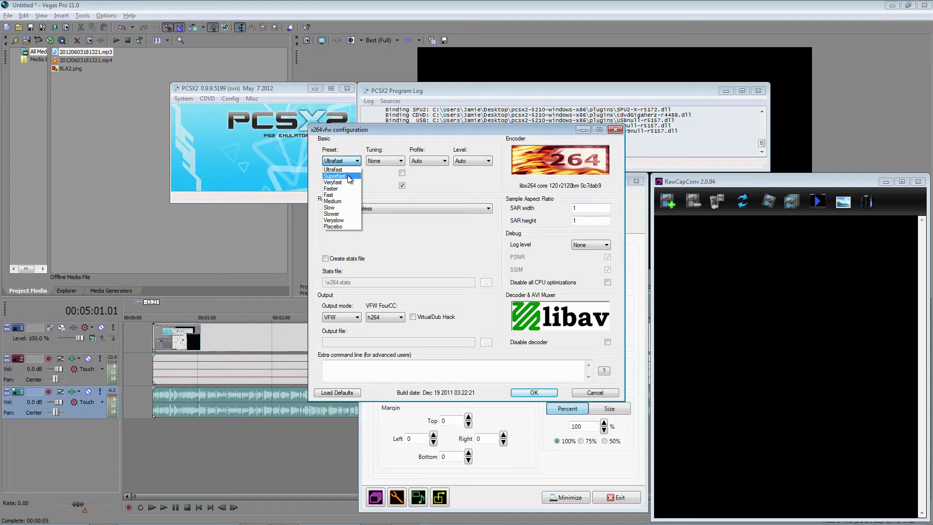
{"action": "left_click", "coordinate": [381, 189]}
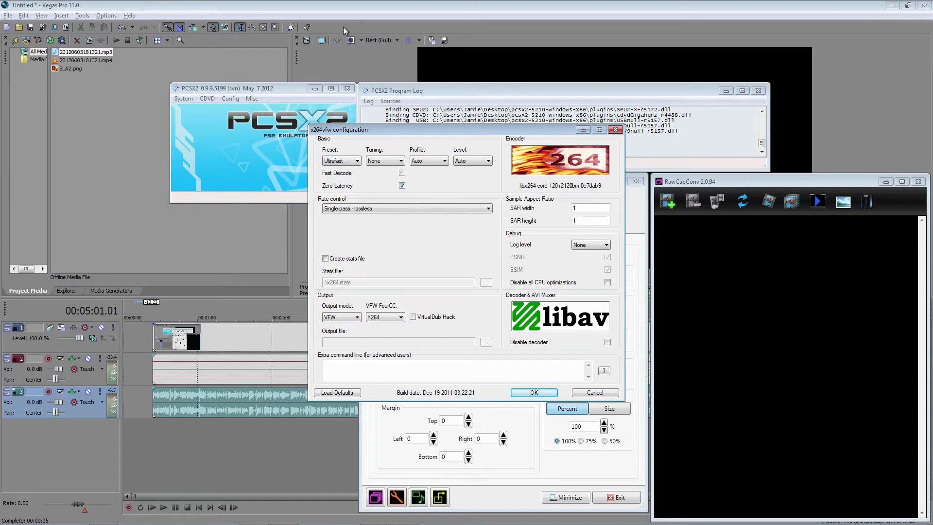
{"action": "left_click", "coordinate": [615, 130]}
{"action": "left_click", "coordinate": [512, 277]}
{"action": "left_click", "coordinate": [510, 287]}
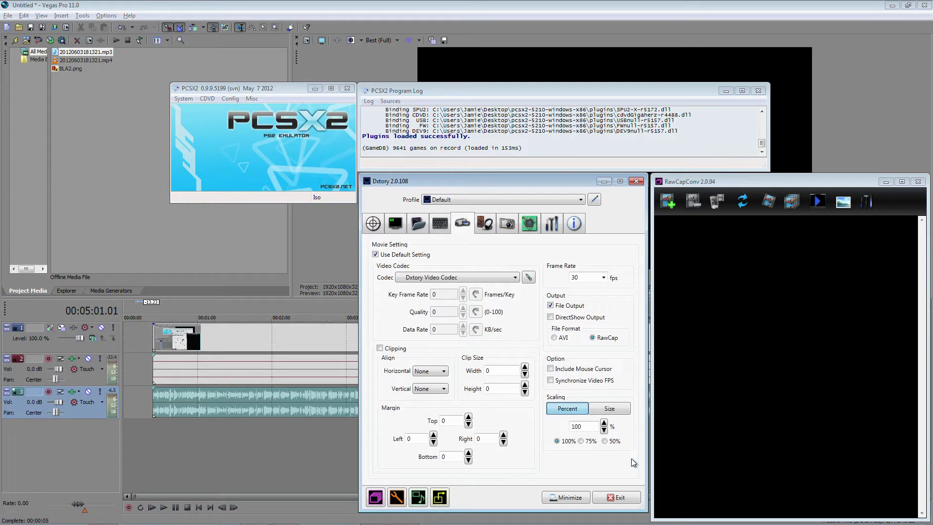
Step: Switch the movie scaling to a fixed size of 1280 x 720, keeping 30 fps and the RawCap file format
{"action": "left_click", "coordinate": [593, 411]}
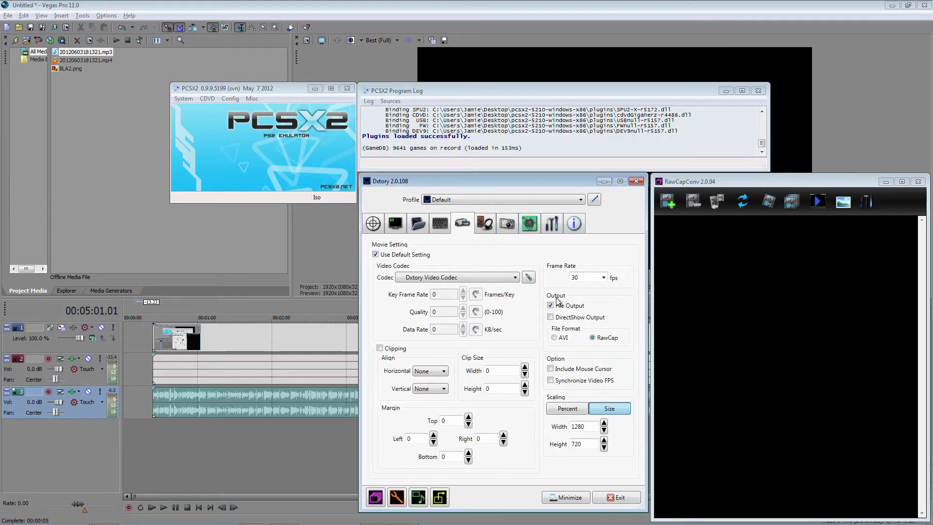
{"action": "left_click", "coordinate": [602, 278]}
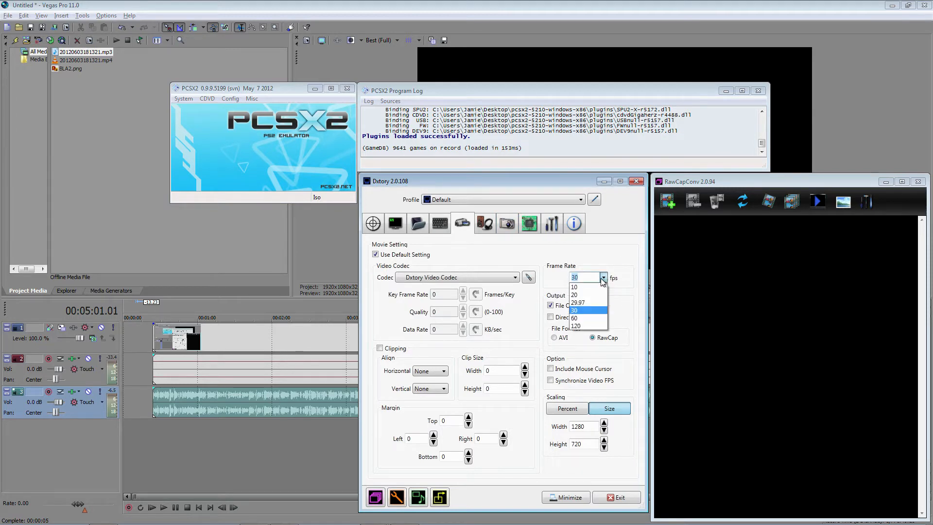
{"action": "left_click", "coordinate": [603, 279]}
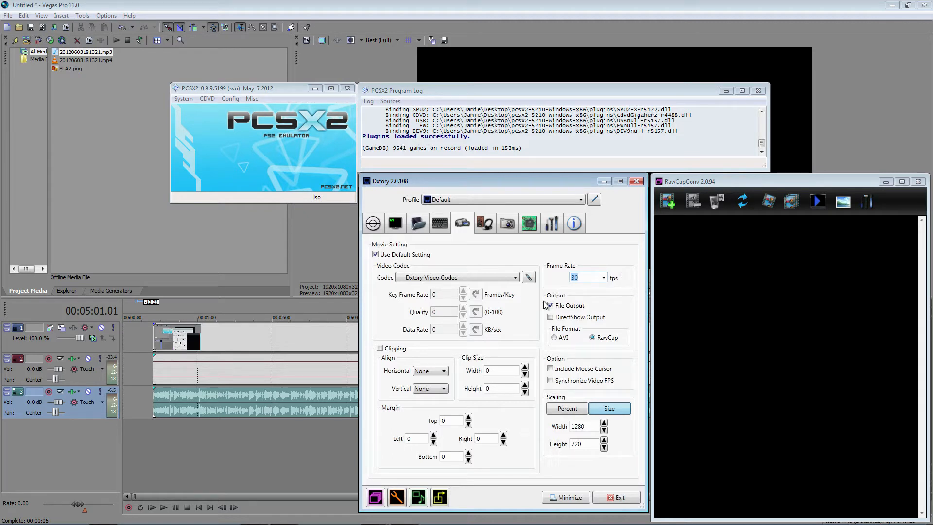
{"action": "left_click", "coordinate": [557, 338]}
{"action": "left_click", "coordinate": [556, 338]}
{"action": "left_click", "coordinate": [592, 339]}
Step: Check the movie save folder in Dxtory and return to the movie settings
{"action": "left_click", "coordinate": [375, 498]}
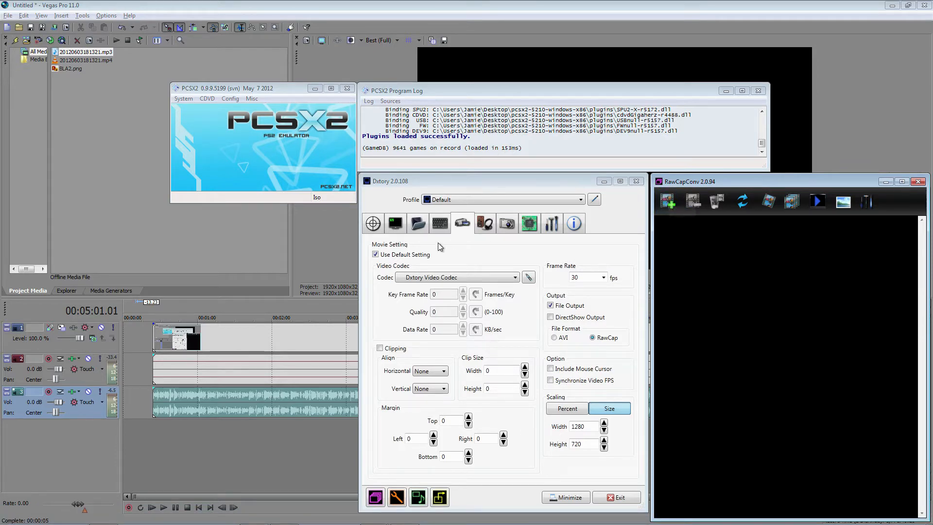
{"action": "left_click", "coordinate": [421, 227]}
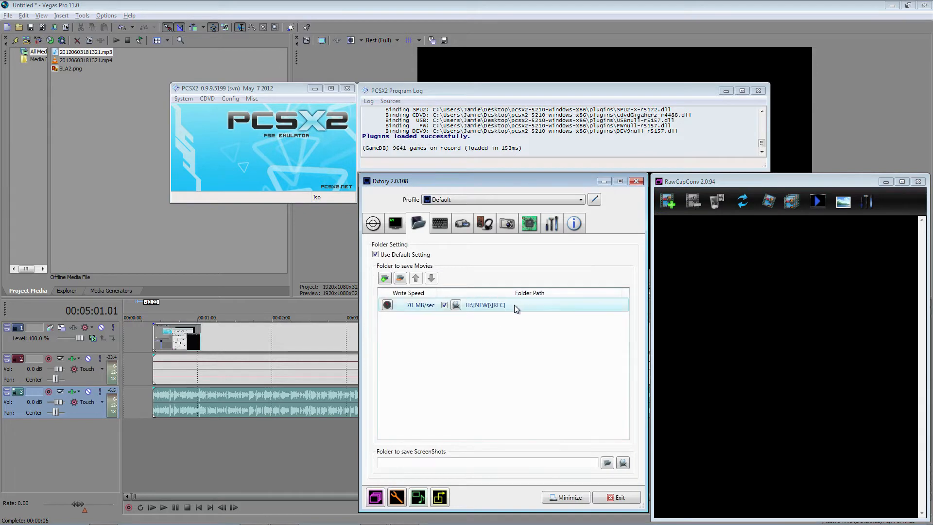
{"action": "left_click", "coordinate": [462, 223]}
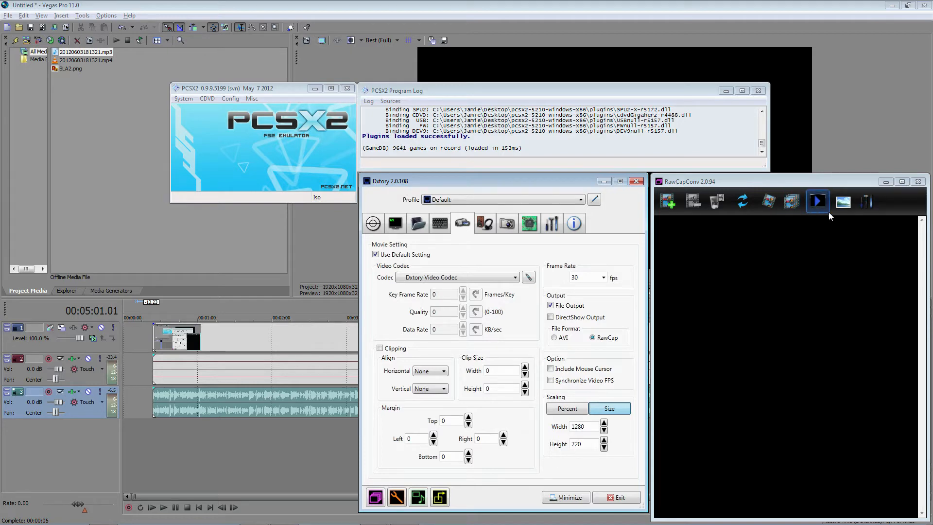
Step: Review RawCapConv's output folder and build options, and close its settings without applying changes
{"action": "left_click", "coordinate": [866, 202]}
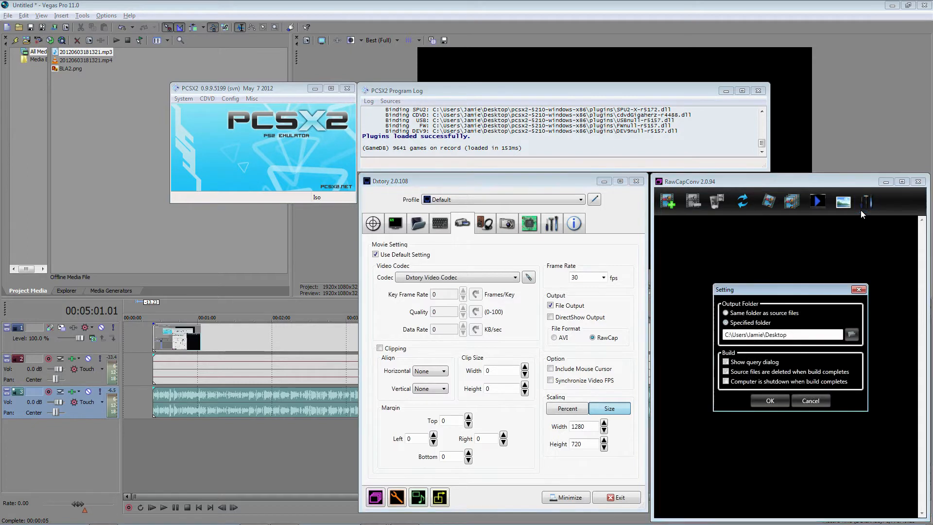
{"action": "double_click", "coordinate": [808, 339]}
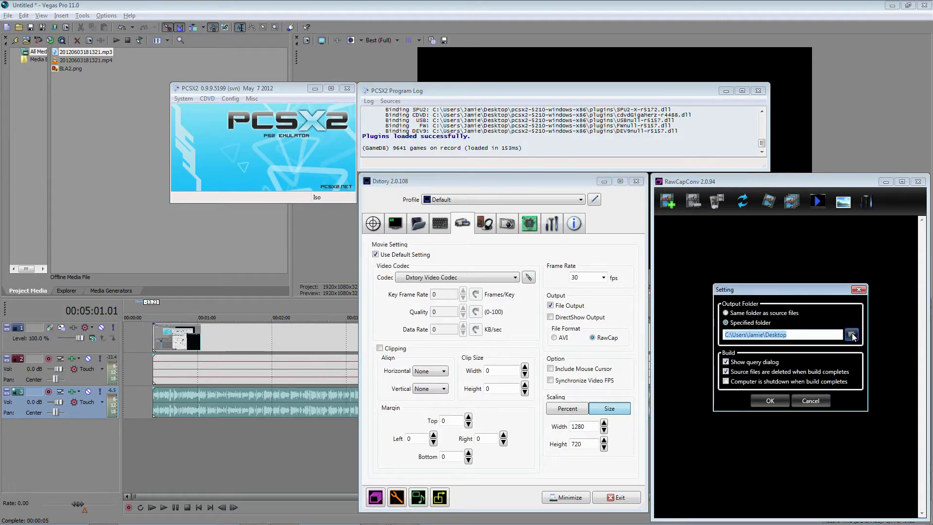
{"action": "left_click", "coordinate": [859, 290]}
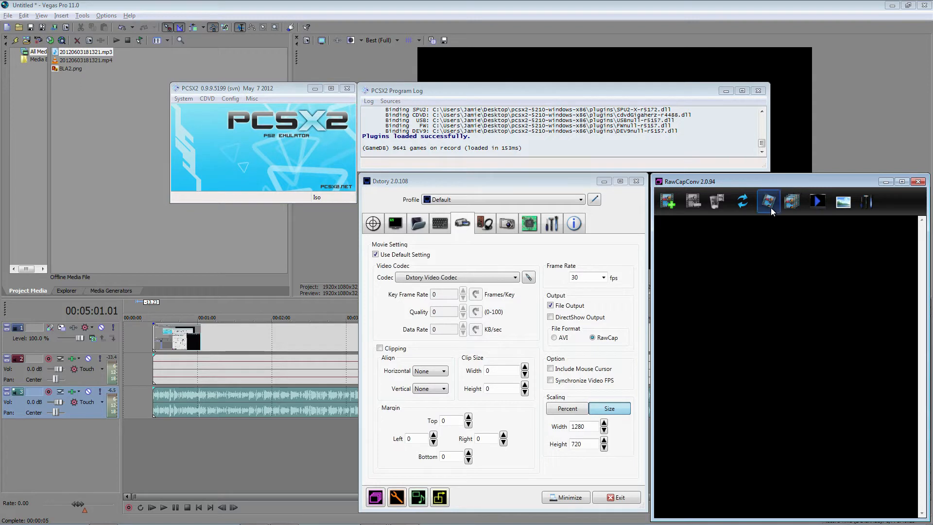
Step: Revisit Dxtory's folder settings, try the RGB, YUV24, YUV420 and YUV410 formats in the Dxtory Video Codec options, and close them without applying
{"action": "left_click", "coordinate": [418, 223]}
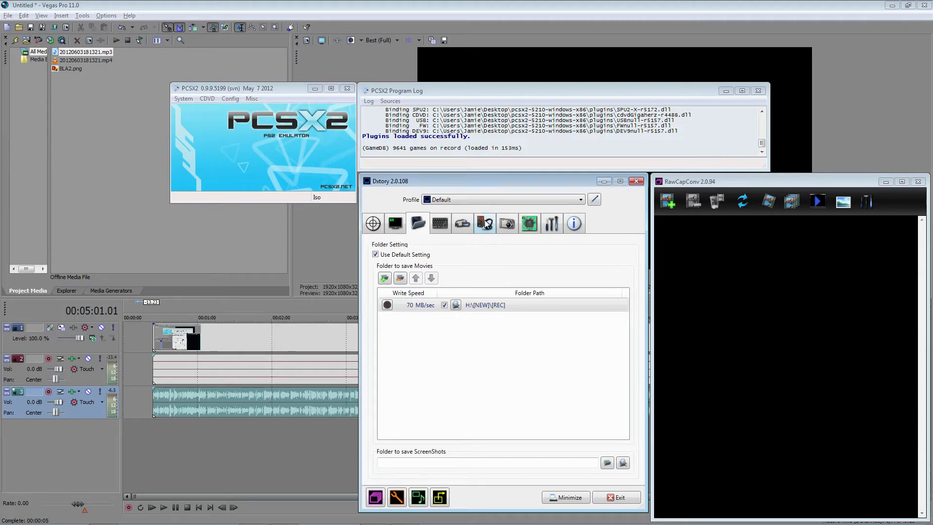
{"action": "left_click", "coordinate": [462, 223]}
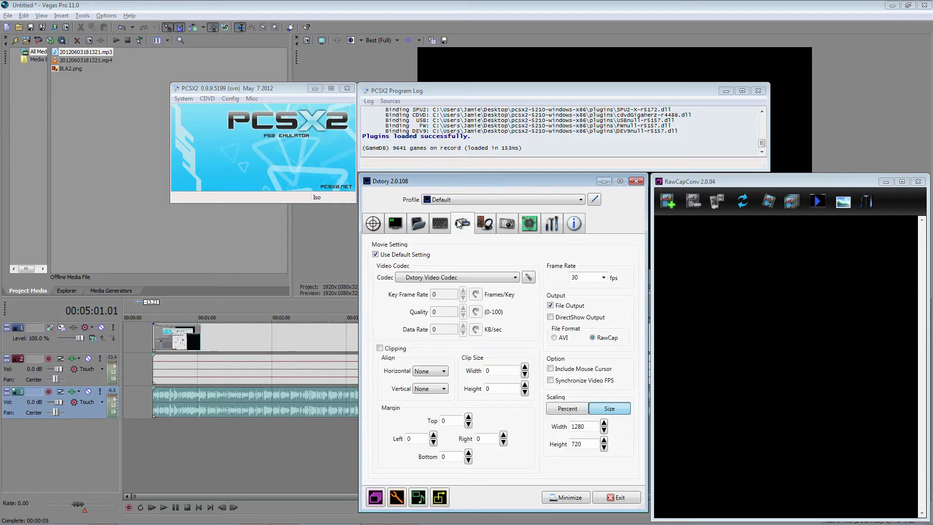
{"action": "left_click", "coordinate": [531, 280]}
{"action": "left_click_drag", "start_coordinate": [487, 292], "coordinate": [450, 296]}
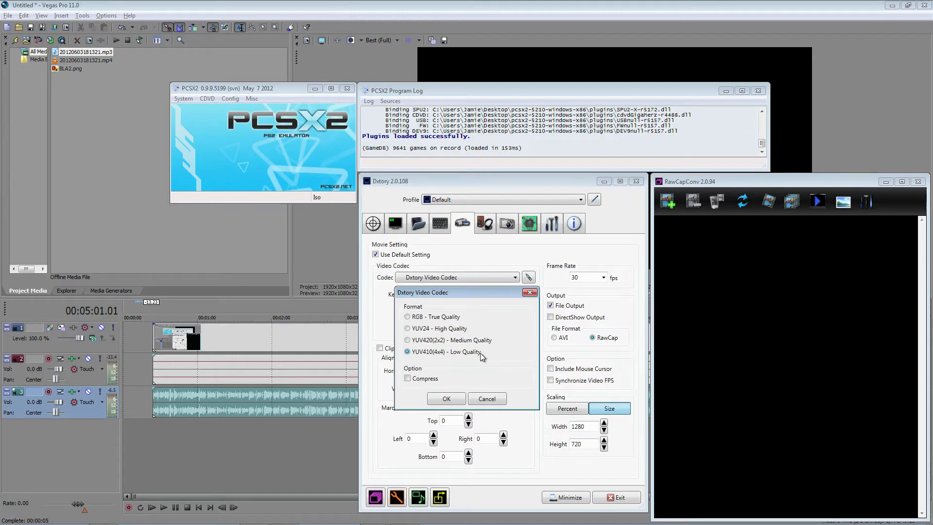
{"action": "left_click", "coordinate": [470, 339]}
{"action": "left_click", "coordinate": [420, 352]}
{"action": "left_click", "coordinate": [448, 329]}
{"action": "left_click", "coordinate": [446, 319]}
{"action": "left_click", "coordinate": [468, 339]}
{"action": "left_click", "coordinate": [439, 351]}
{"action": "left_click", "coordinate": [530, 293]}
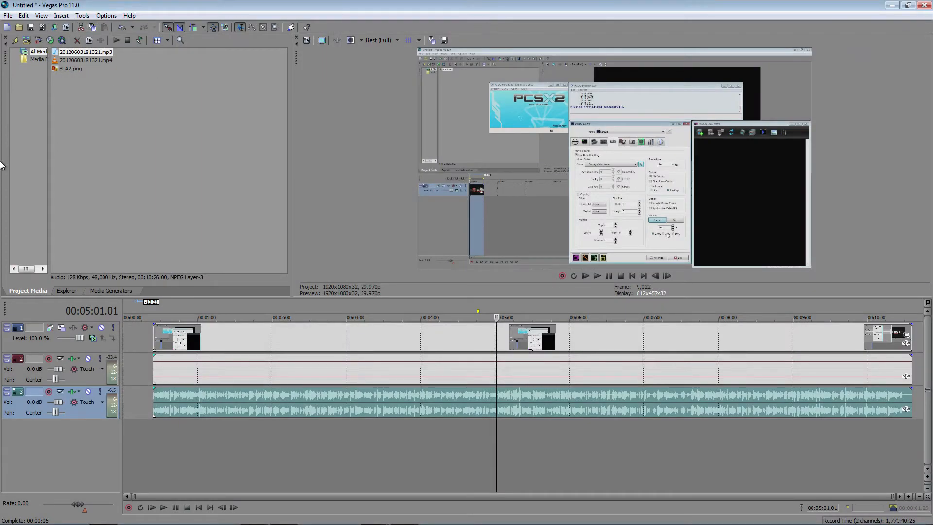
Step: Switch to Vegas Pro, preview the recorded clip at several points on the timeline, and place the playhead at 00:00:23.28, the clip's start
{"action": "left_click", "coordinate": [348, 446]}
{"action": "left_click", "coordinate": [588, 444]}
{"action": "left_click", "coordinate": [312, 456]}
{"action": "left_click", "coordinate": [258, 460]}
{"action": "left_click", "coordinate": [185, 447]}
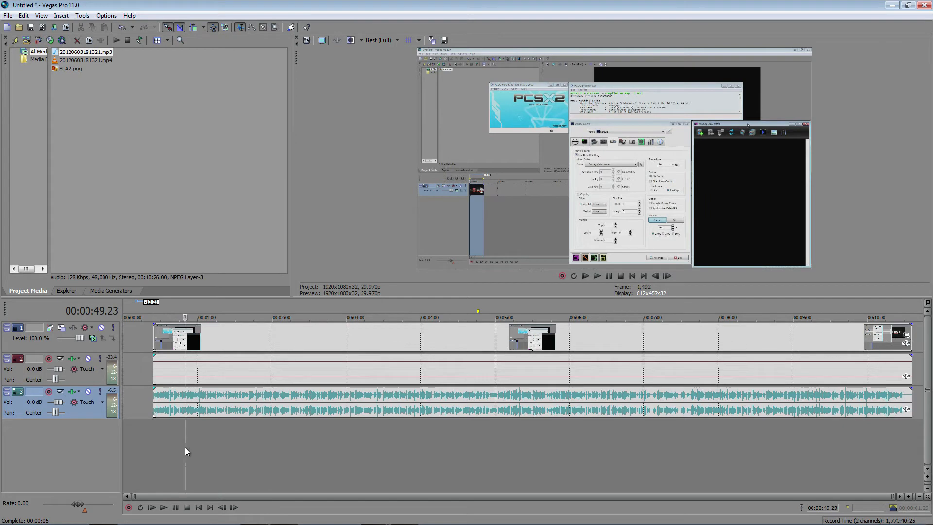
{"action": "left_click", "coordinate": [302, 459]}
{"action": "left_click", "coordinate": [413, 462]}
{"action": "left_click", "coordinate": [535, 467]}
{"action": "left_click", "coordinate": [676, 468]}
{"action": "left_click", "coordinate": [732, 458]}
{"action": "left_click", "coordinate": [393, 464]}
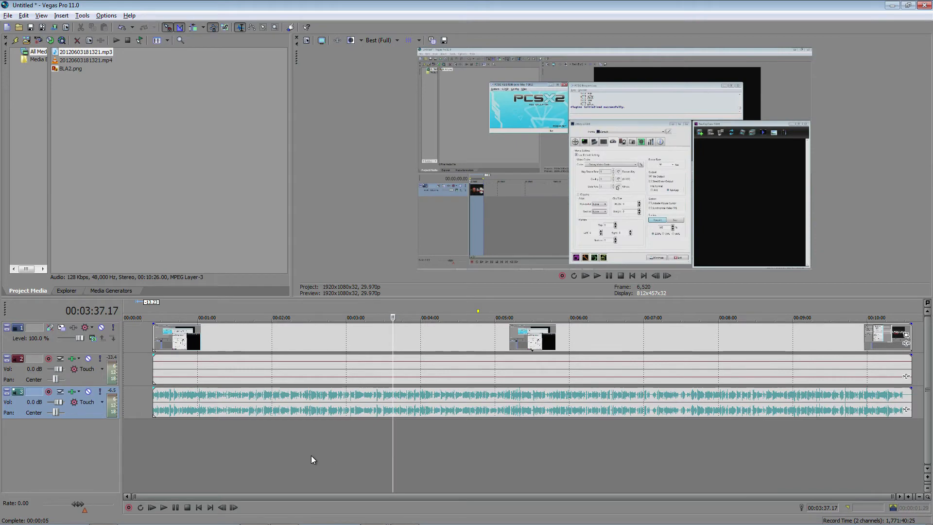
{"action": "left_click", "coordinate": [272, 456]}
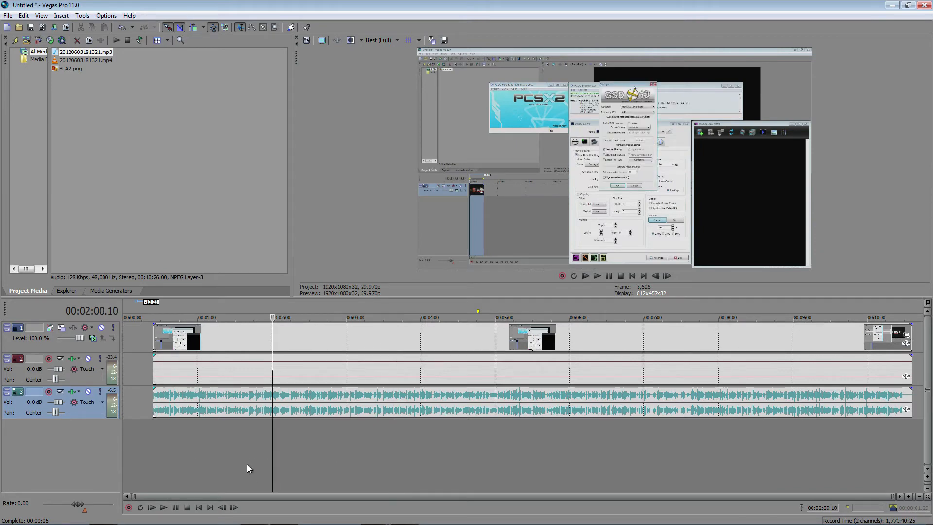
{"action": "left_click", "coordinate": [258, 465]}
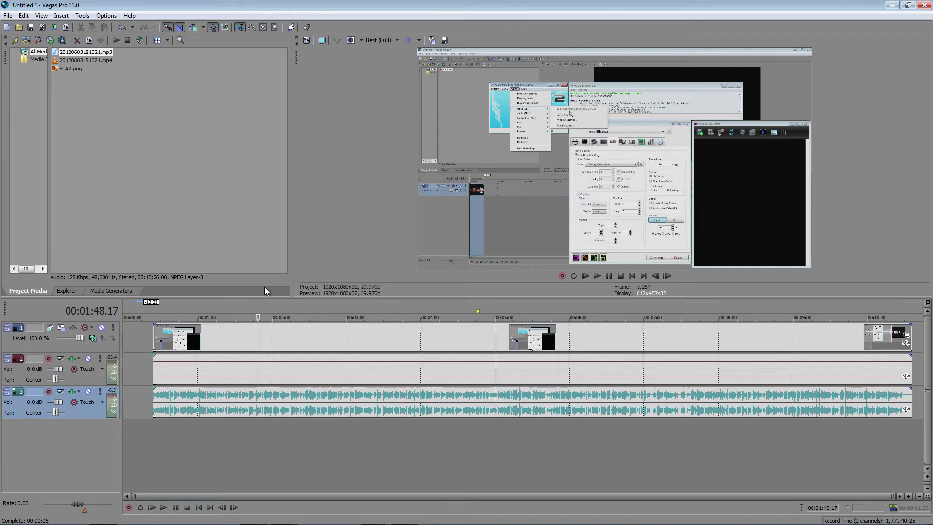
{"action": "left_click", "coordinate": [152, 469]}
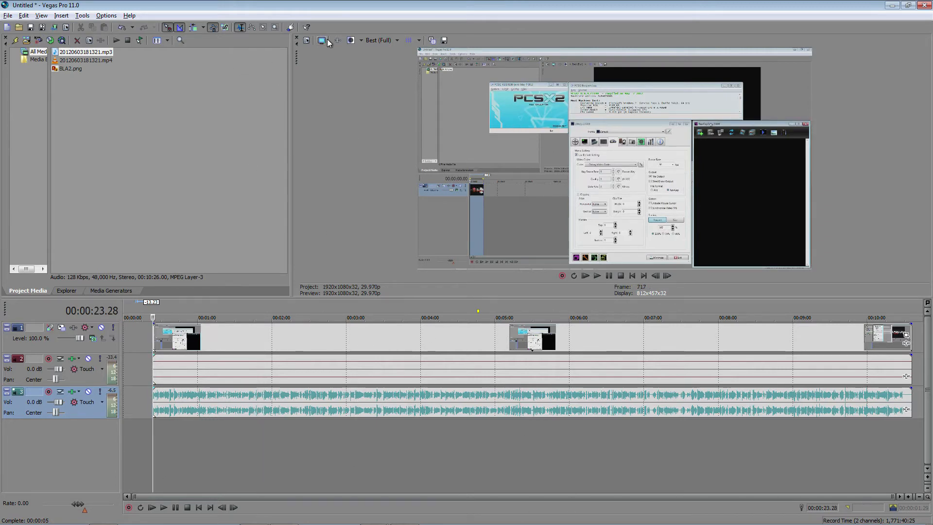
Step: Open the project's video properties and review the available pixel format options
{"action": "left_click", "coordinate": [307, 40]}
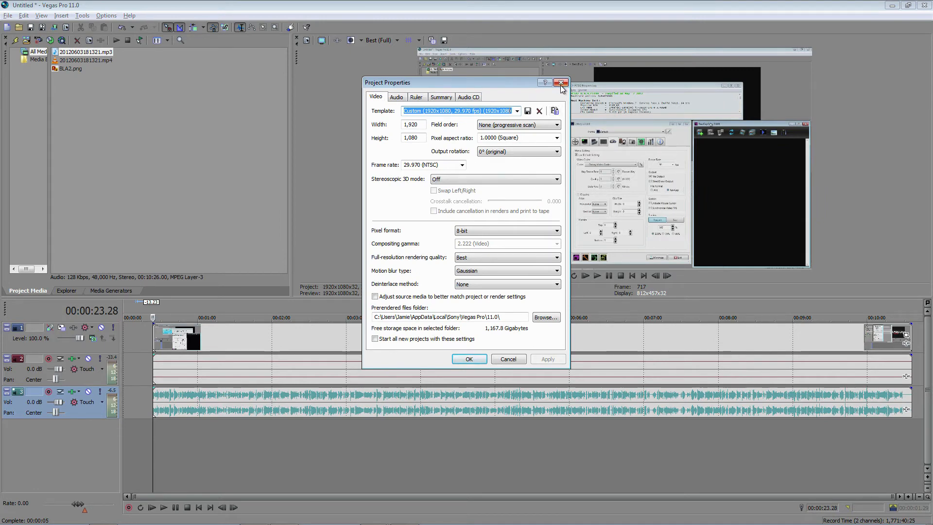
{"action": "left_click", "coordinate": [554, 232]}
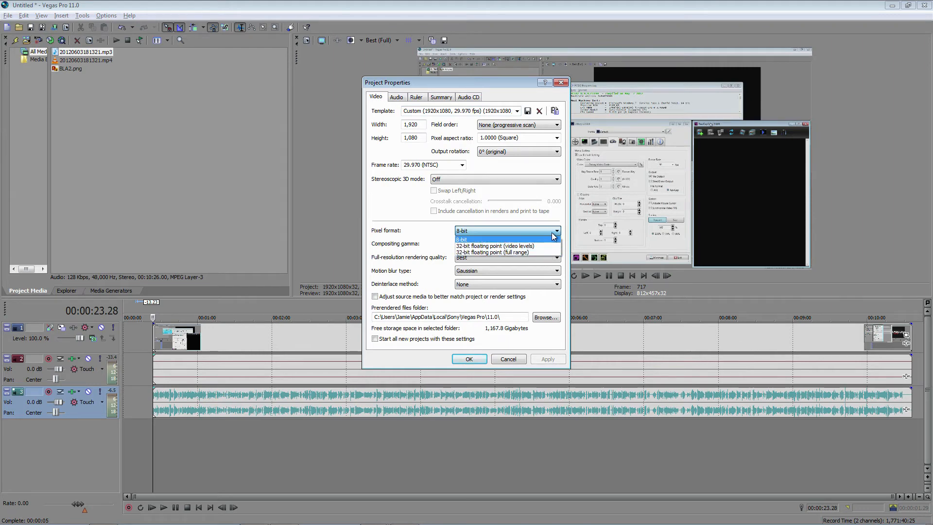
{"action": "left_click", "coordinate": [555, 233]}
{"action": "left_click", "coordinate": [556, 233]}
{"action": "left_click", "coordinate": [556, 232]}
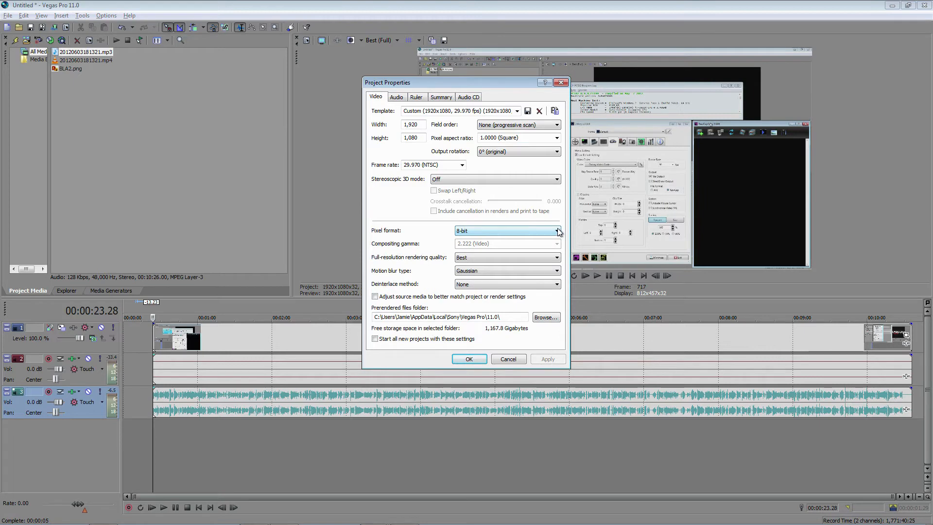
{"action": "left_click", "coordinate": [558, 232]}
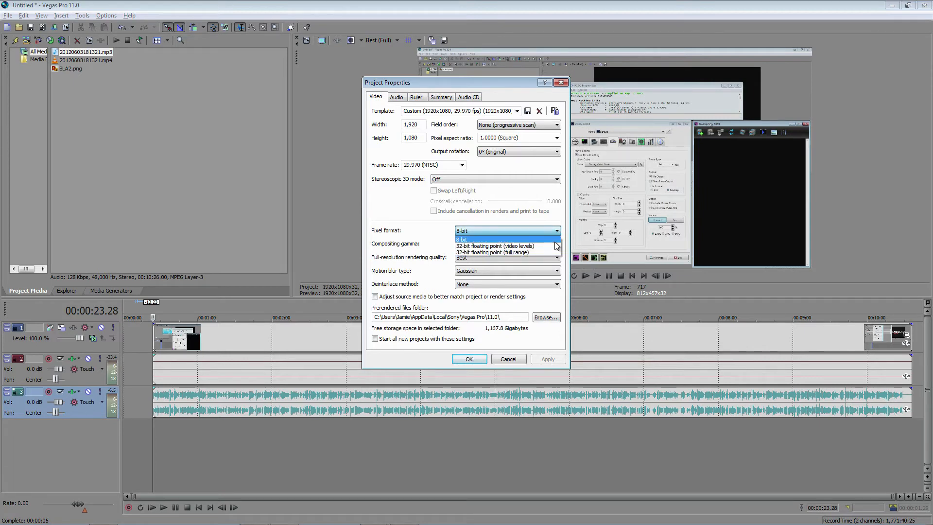
{"action": "left_click", "coordinate": [557, 233]}
{"action": "left_click", "coordinate": [558, 233]}
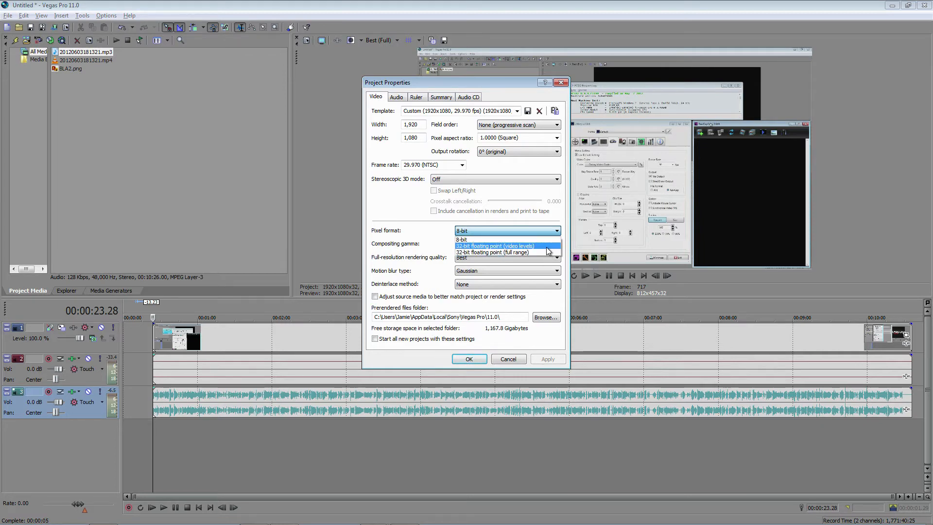
{"action": "left_click", "coordinate": [552, 232]}
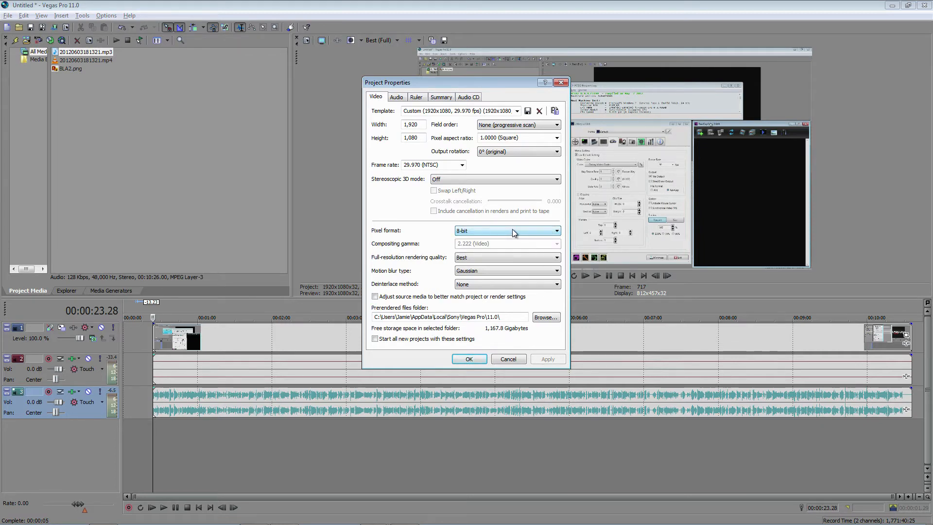
Step: Try the 32-bit floating point (full range) pixel format and return to 8-bit
{"action": "left_click", "coordinate": [512, 229]}
{"action": "left_click", "coordinate": [547, 245]}
{"action": "left_click", "coordinate": [550, 252]}
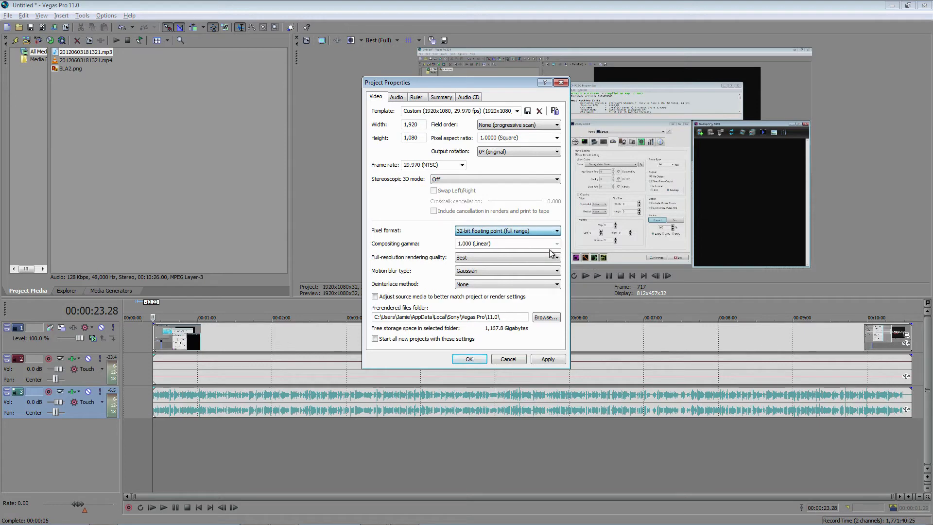
{"action": "left_click", "coordinate": [553, 233]}
{"action": "left_click", "coordinate": [549, 240]}
{"action": "left_click", "coordinate": [552, 233]}
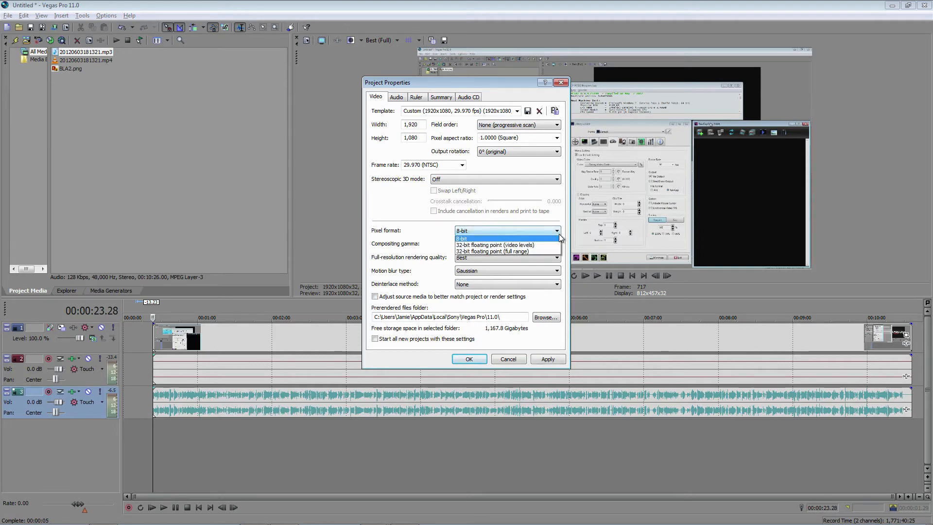
{"action": "left_click", "coordinate": [550, 252]}
{"action": "left_click", "coordinate": [557, 244]}
{"action": "left_click", "coordinate": [555, 243]}
{"action": "left_click", "coordinate": [555, 234]}
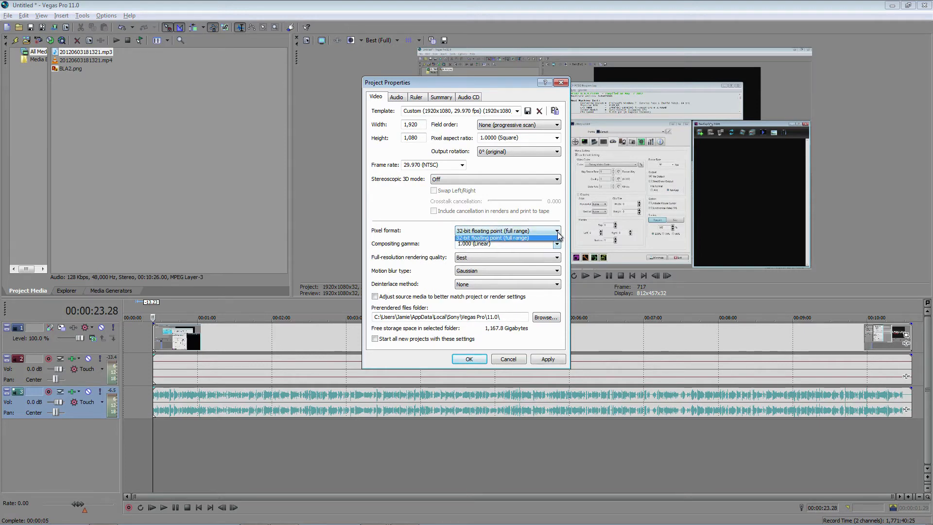
{"action": "left_click", "coordinate": [554, 240]}
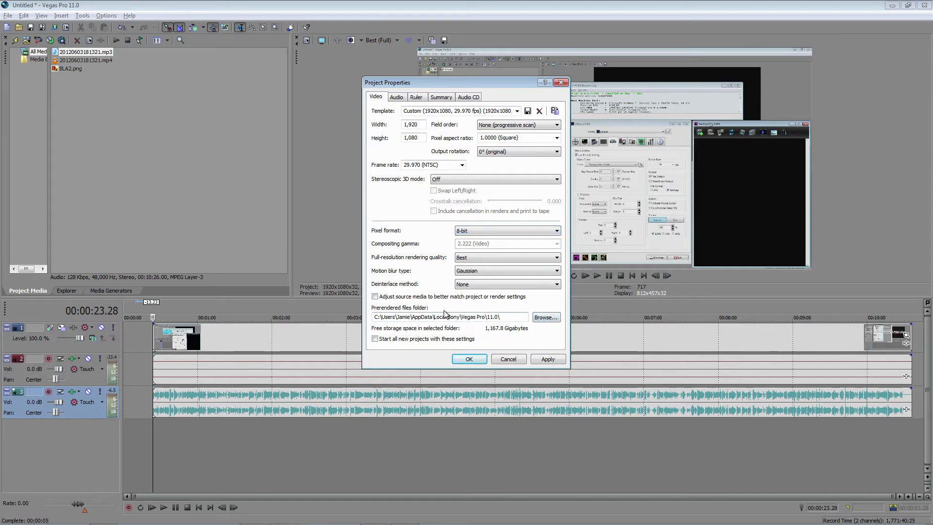
Step: Review the deinterlace method, motion blur type and full-resolution rendering quality options, and close the project properties without applying changes
{"action": "left_click", "coordinate": [541, 288]}
{"action": "left_click", "coordinate": [541, 289]}
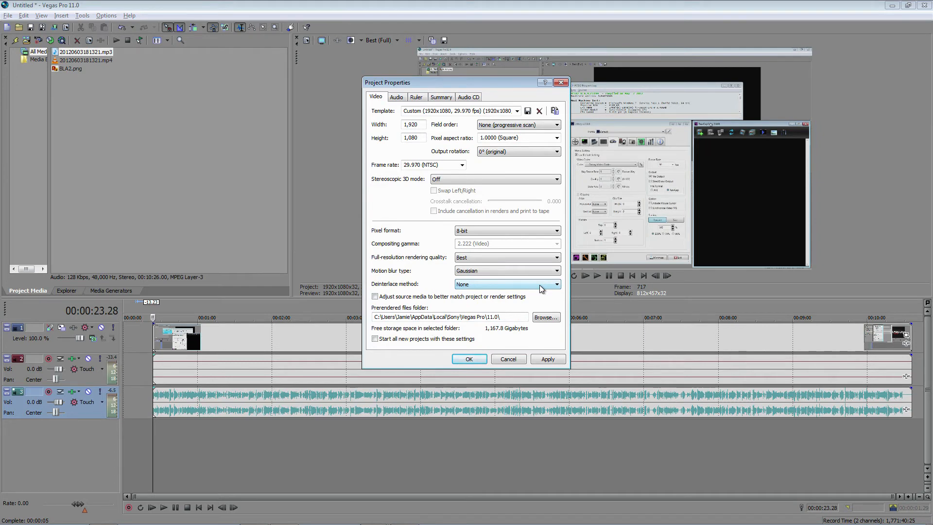
{"action": "left_click", "coordinate": [557, 270]}
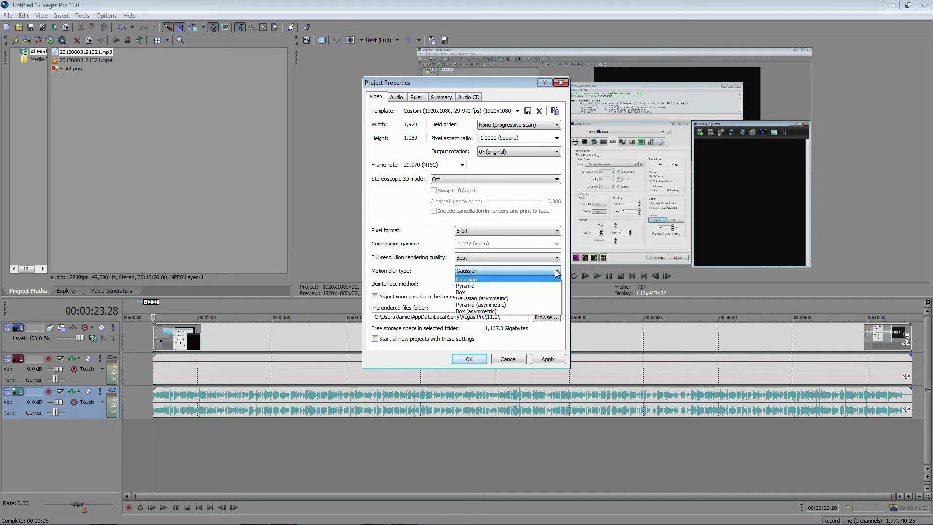
{"action": "left_click", "coordinate": [557, 262]}
{"action": "left_click", "coordinate": [552, 259]}
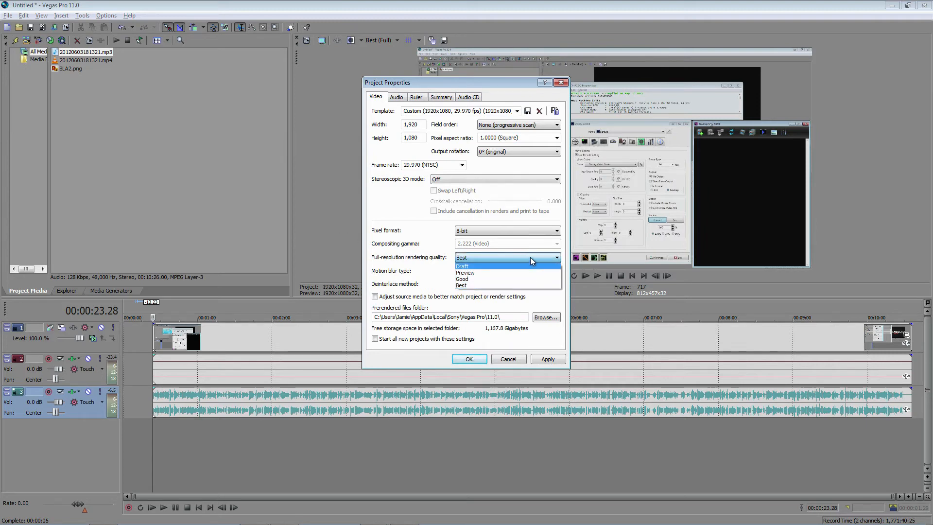
{"action": "left_click", "coordinate": [530, 257]}
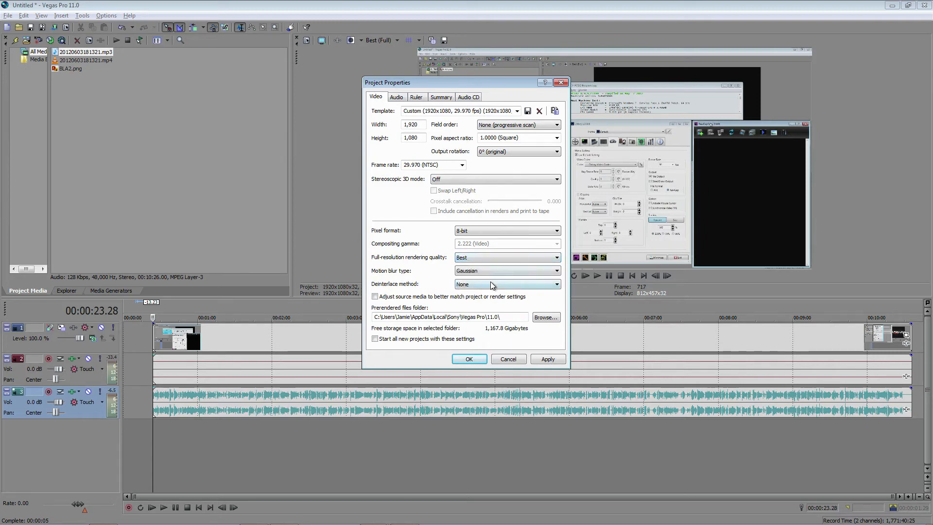
{"action": "left_click", "coordinate": [557, 257]}
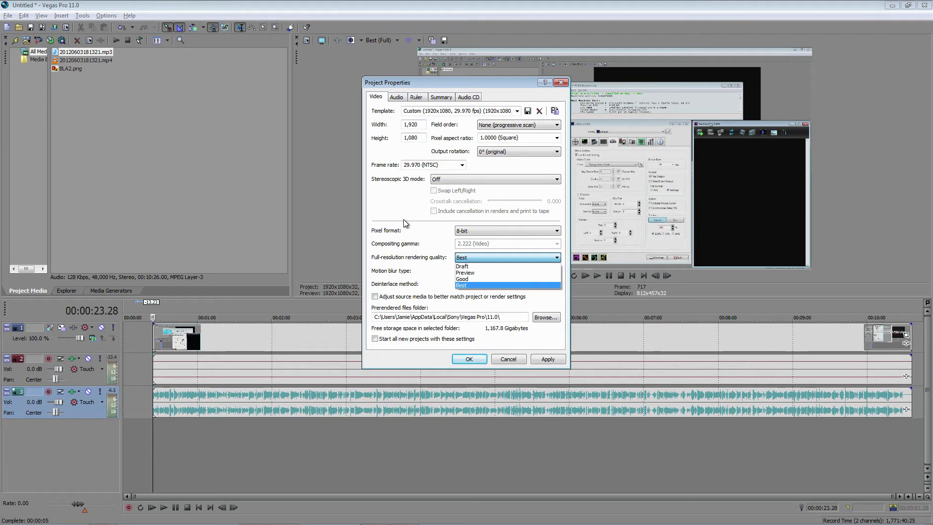
{"action": "left_click", "coordinate": [562, 84]}
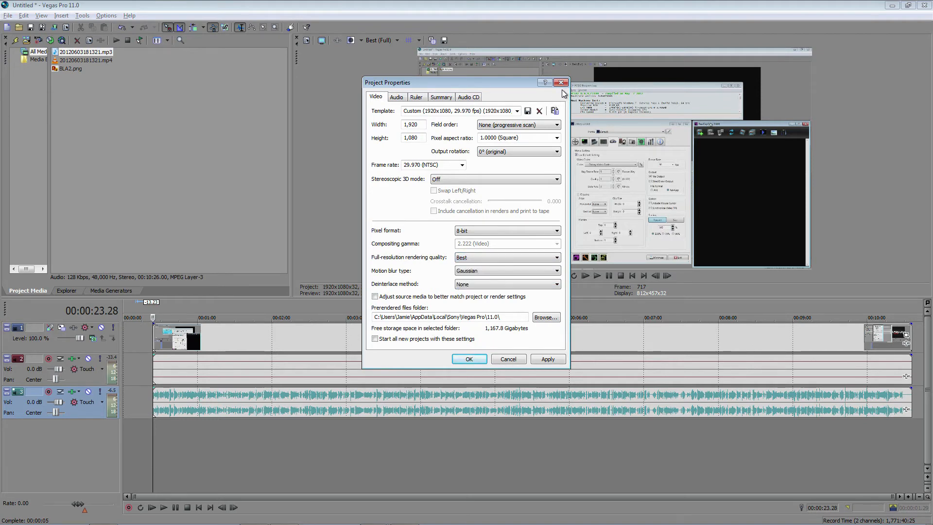
{"action": "left_click", "coordinate": [562, 84]}
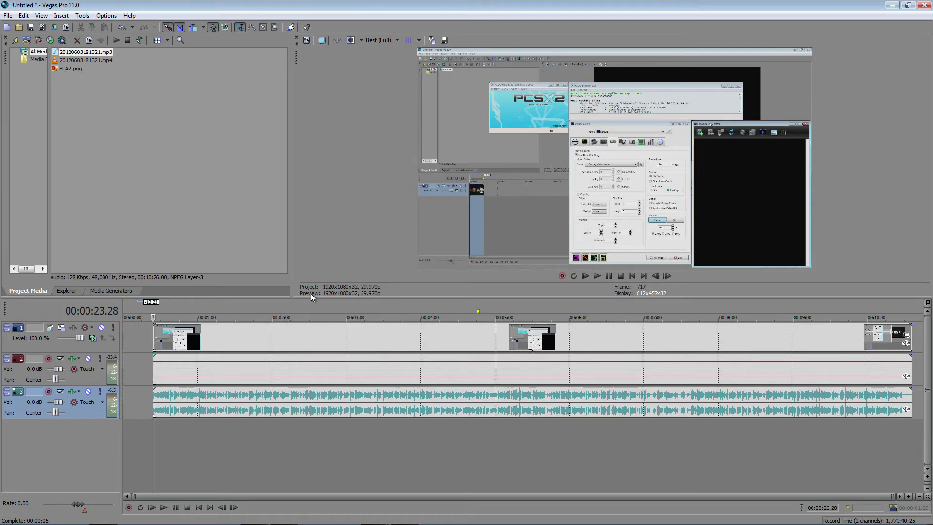
Step: Enlarge the video preview area and set its preview quality to Preview (Full)
{"action": "left_click_drag", "start_coordinate": [312, 297], "coordinate": [313, 419]}
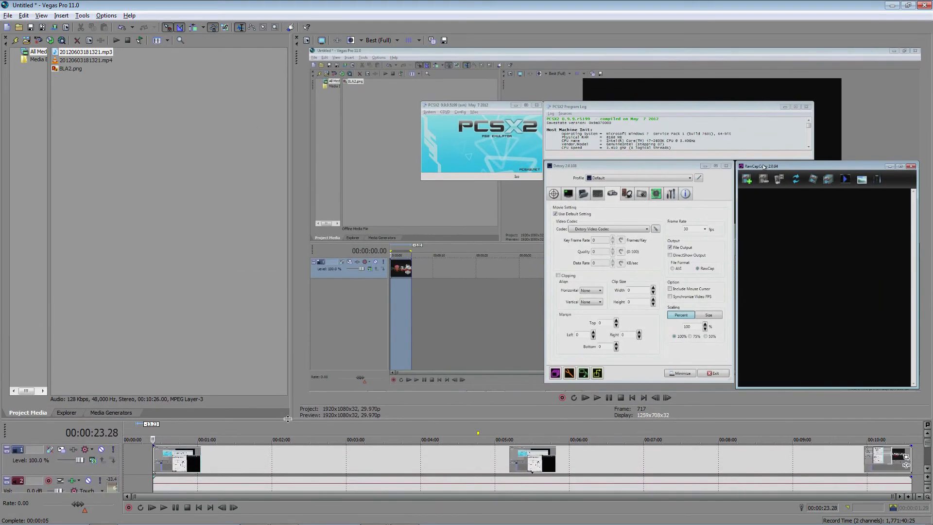
{"action": "left_click", "coordinate": [387, 41]}
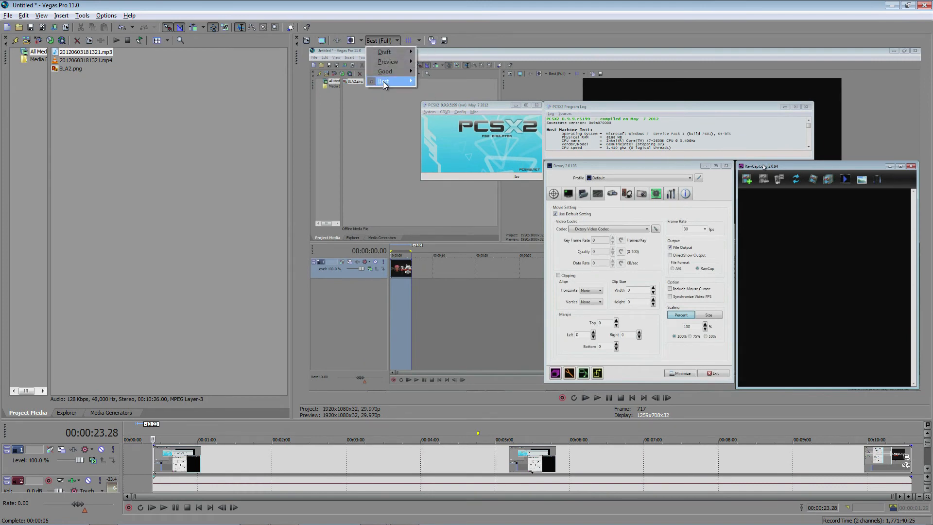
{"action": "mouse_move", "coordinate": [384, 81]}
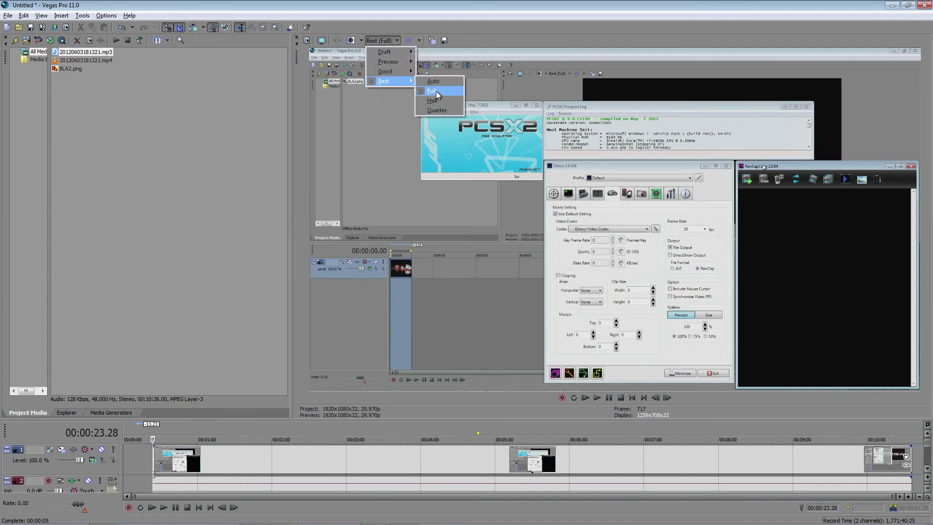
{"action": "mouse_move", "coordinate": [409, 68]}
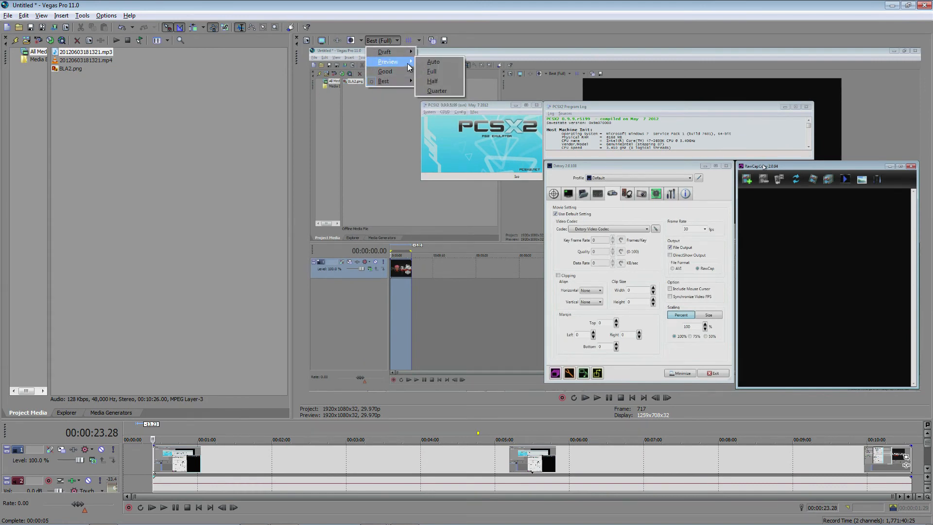
{"action": "left_click", "coordinate": [444, 71]}
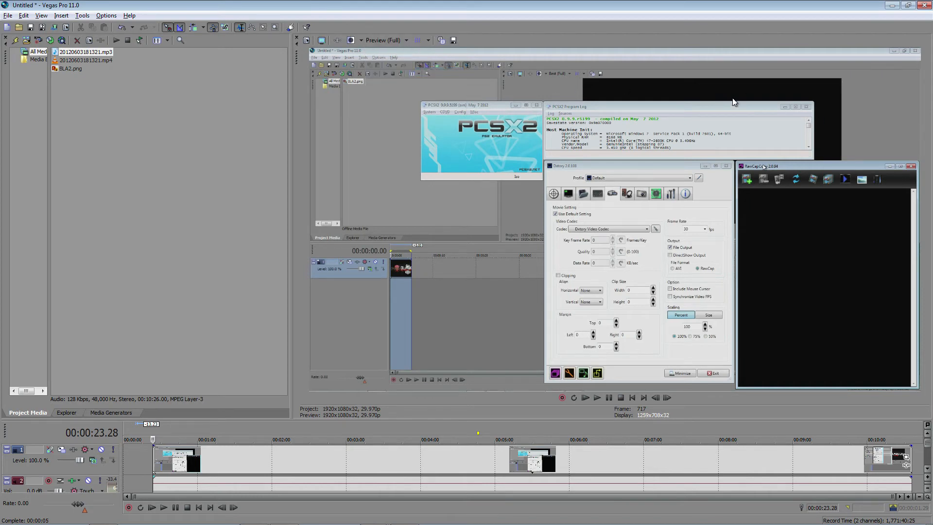
Step: Try the Good (Full) and Best (Auto) preview qualities, and set the preview to Best (Full)
{"action": "left_click", "coordinate": [407, 40]}
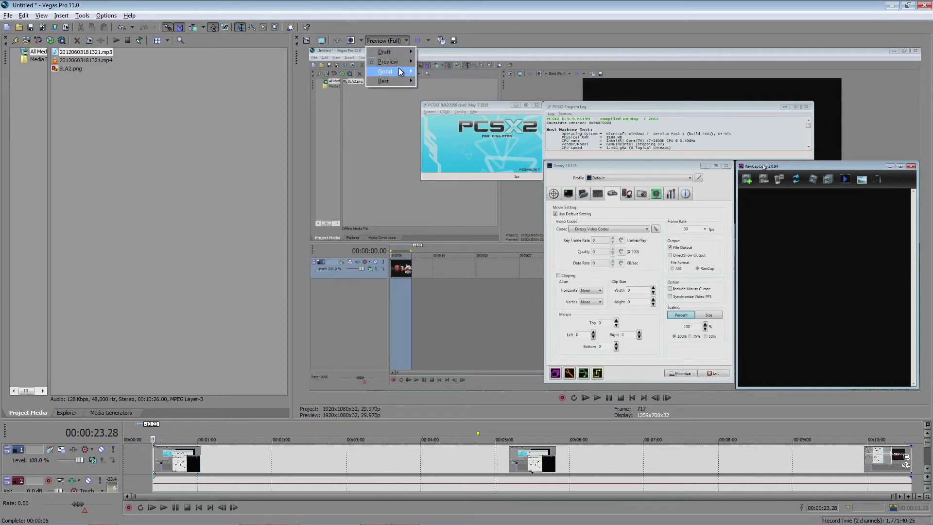
{"action": "mouse_move", "coordinate": [388, 71]}
{"action": "left_click", "coordinate": [443, 82]}
{"action": "left_click", "coordinate": [389, 38]}
{"action": "mouse_move", "coordinate": [402, 83]}
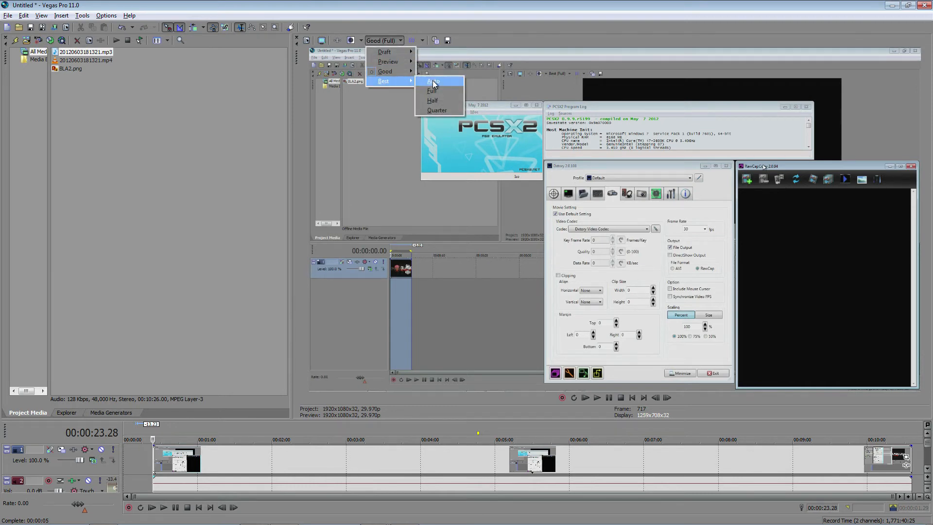
{"action": "left_click", "coordinate": [434, 83]}
{"action": "left_click", "coordinate": [397, 40]}
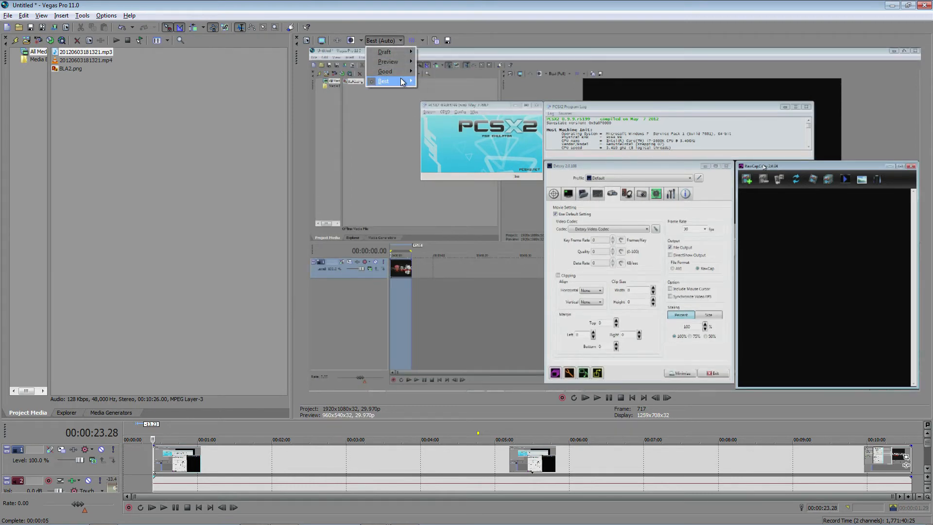
{"action": "mouse_move", "coordinate": [401, 82]}
{"action": "left_click", "coordinate": [451, 92]}
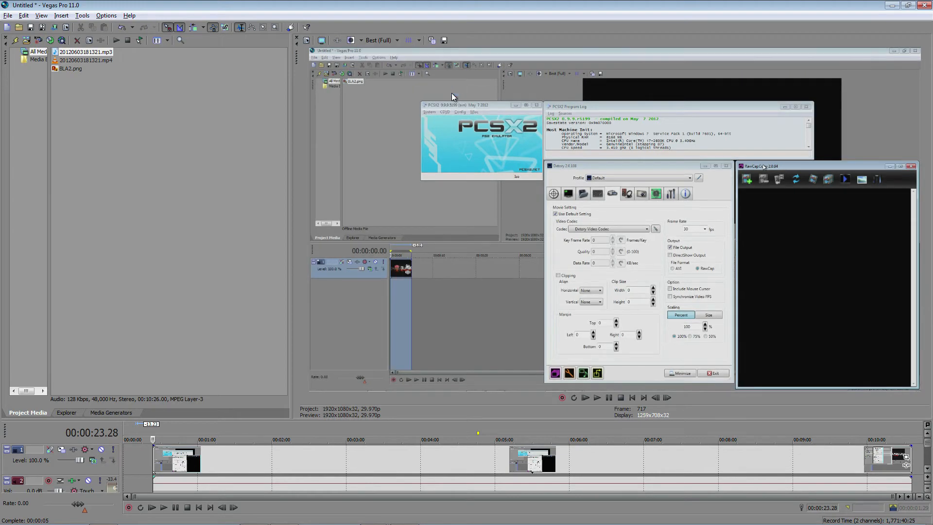
Step: Try the Draft (Full) preview quality and return the preview to Best (Full)
{"action": "left_click", "coordinate": [381, 42]}
{"action": "mouse_move", "coordinate": [398, 51]}
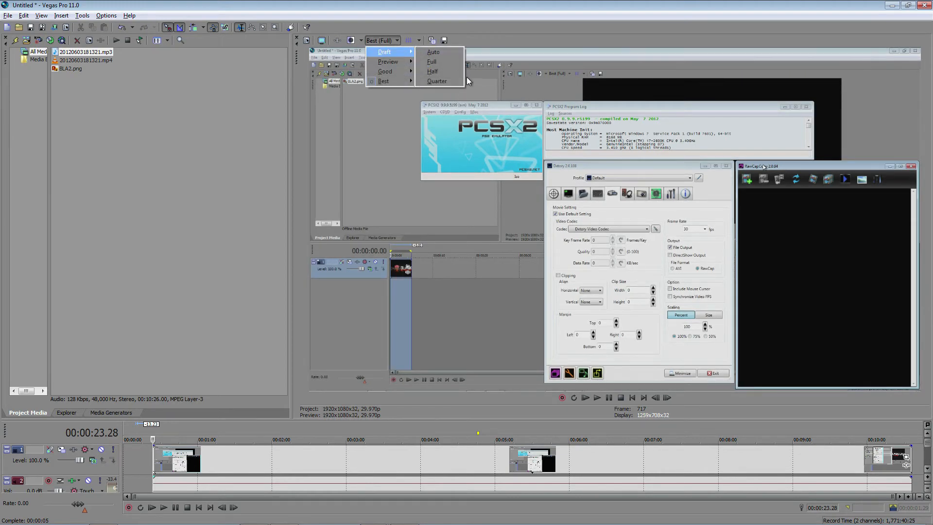
{"action": "left_click", "coordinate": [439, 62]}
{"action": "left_click", "coordinate": [394, 41]}
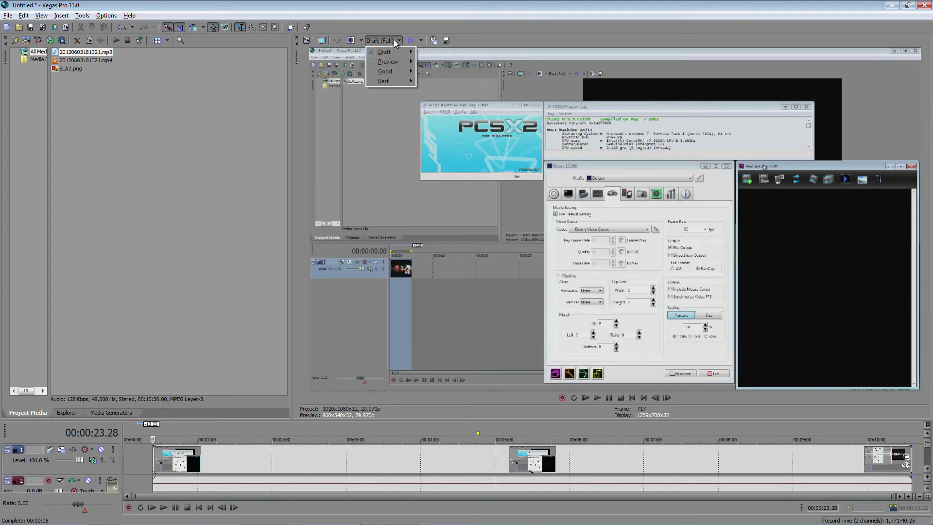
{"action": "mouse_move", "coordinate": [406, 82]}
{"action": "left_click", "coordinate": [432, 92]}
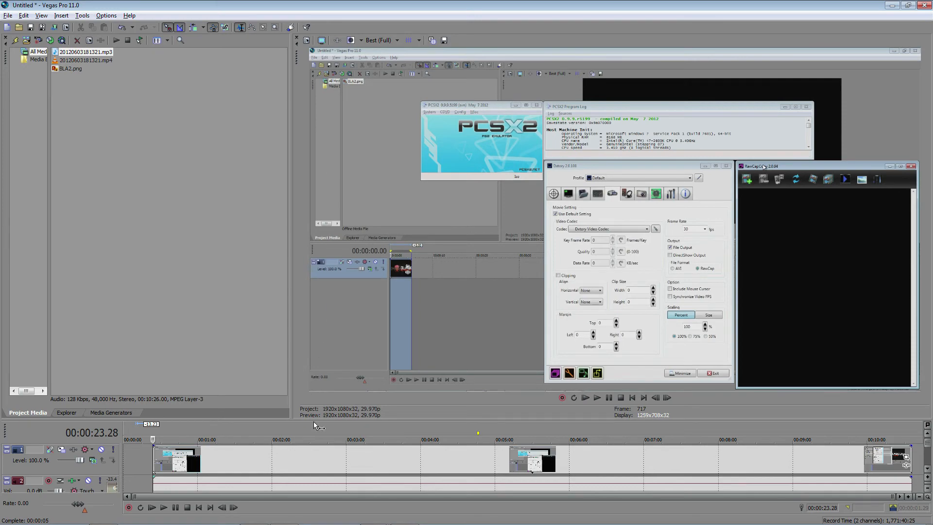
Step: Shrink the video preview to give the timeline more height, and widen the project media area
{"action": "left_click_drag", "start_coordinate": [314, 421], "coordinate": [330, 264]}
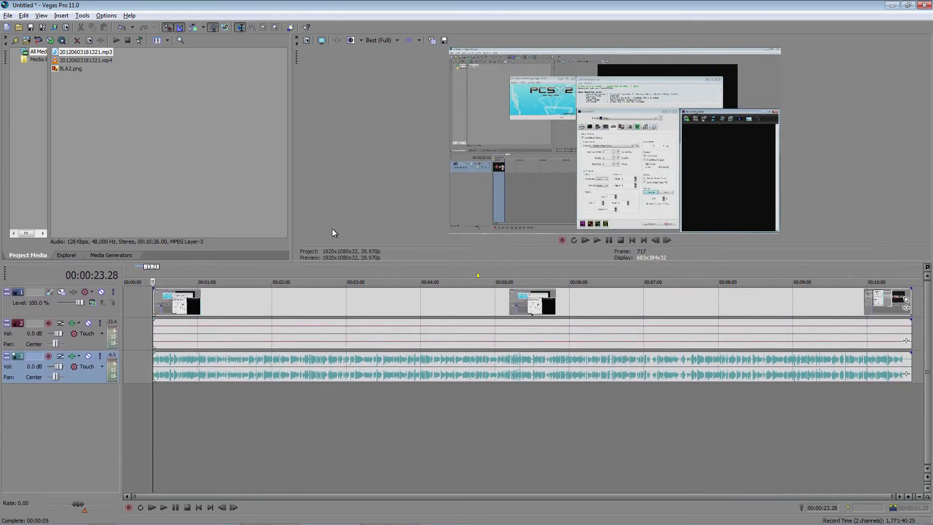
{"action": "left_click_drag", "start_coordinate": [290, 154], "coordinate": [368, 154]}
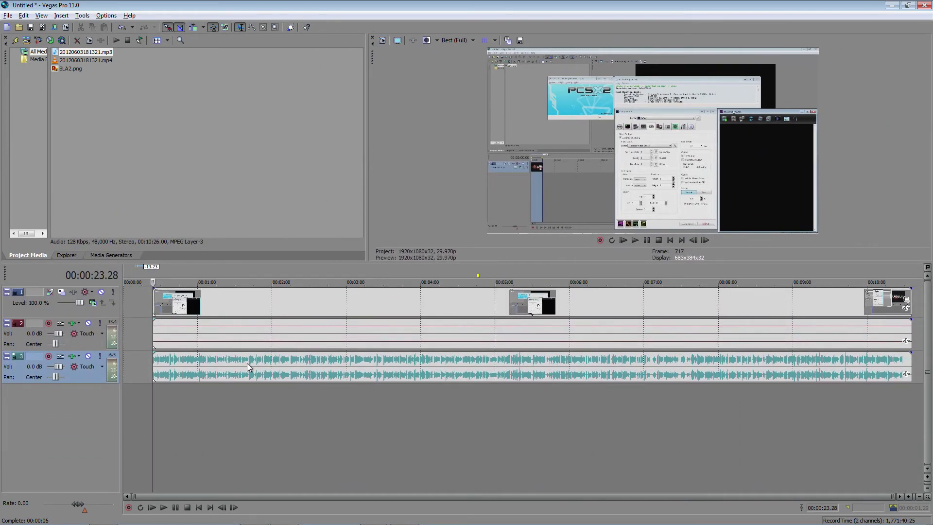
Step: Try time selections from the clip's start at 00:00:23.28, first to 00:01:04.09 and again to the clip's end at 00:10:36.05
{"action": "left_click", "coordinate": [204, 422], "text": "shift"}
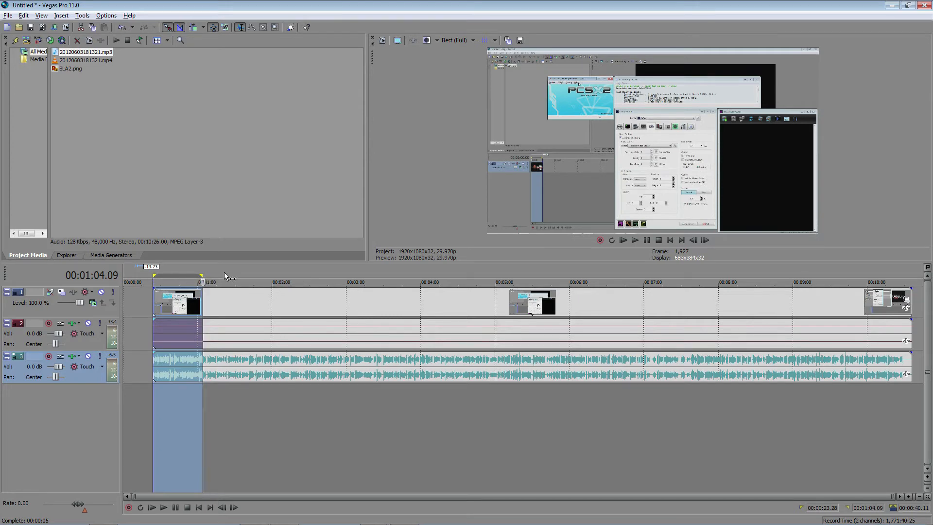
{"action": "left_click", "coordinate": [242, 430]}
{"action": "left_click", "coordinate": [154, 430]}
{"action": "left_click", "coordinate": [913, 403], "text": "shift"}
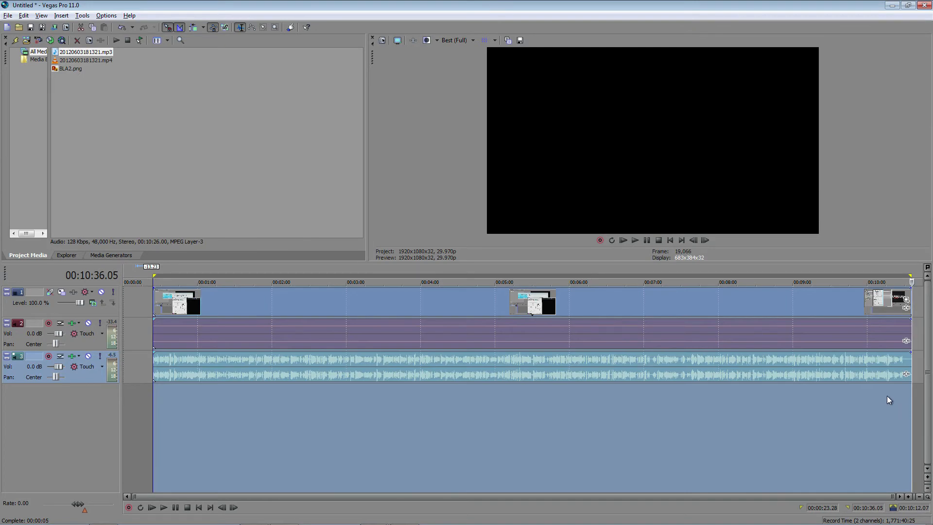
Step: Select the timeline range from 00:03:22.19 to 00:04:00.20 and open the Render As settings for it
{"action": "left_click", "coordinate": [374, 424]}
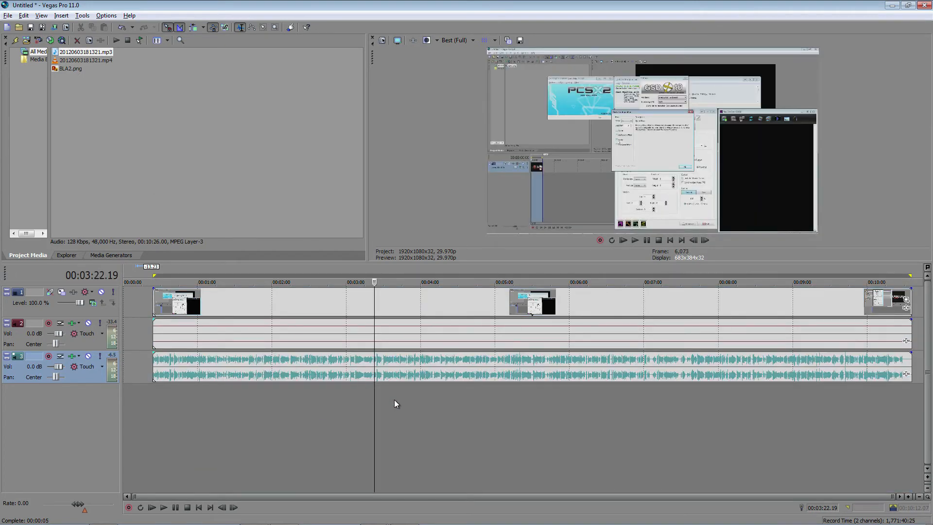
{"action": "left_click", "coordinate": [420, 401], "text": "shift"}
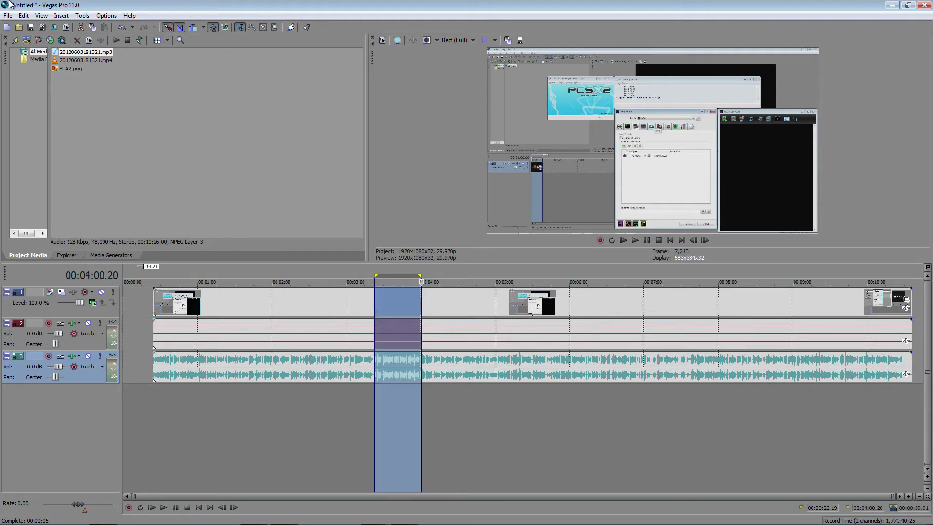
{"action": "left_click", "coordinate": [7, 15]}
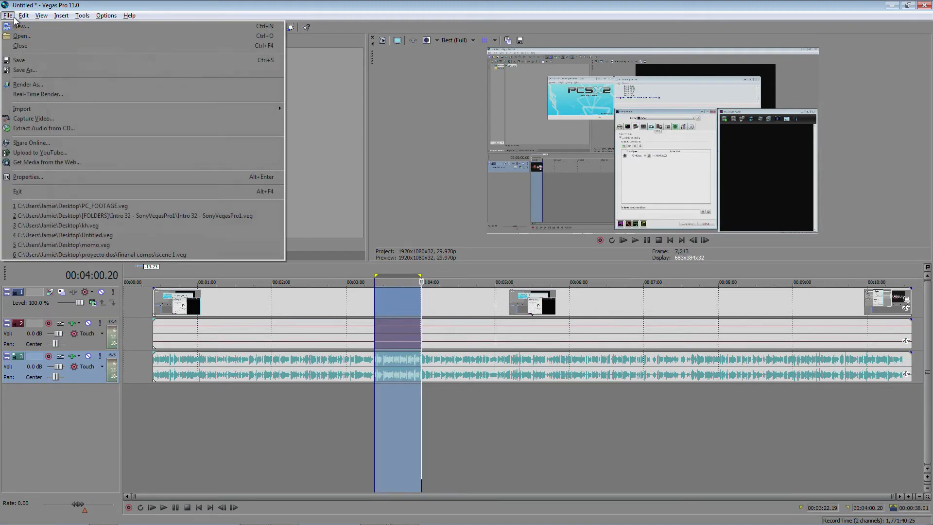
{"action": "left_click", "coordinate": [74, 83]}
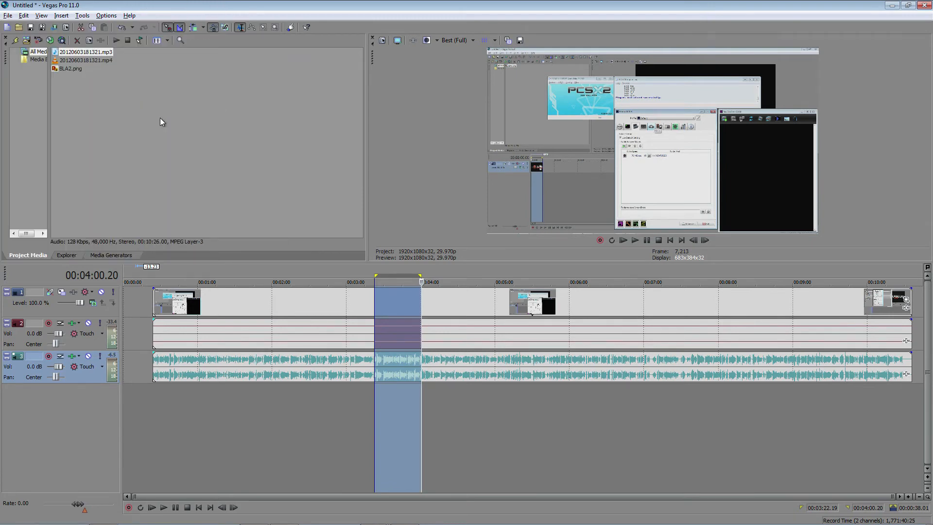
{"action": "left_click", "coordinate": [54, 28]}
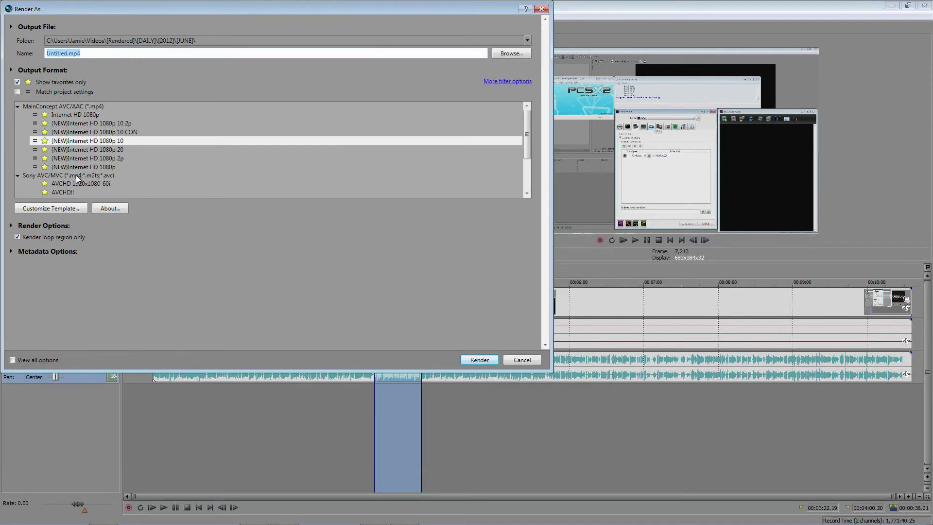
Step: Collapse the XDCAM EX and Windows Media Video V11 groups in the list of output formats
{"action": "left_click", "coordinate": [53, 208]}
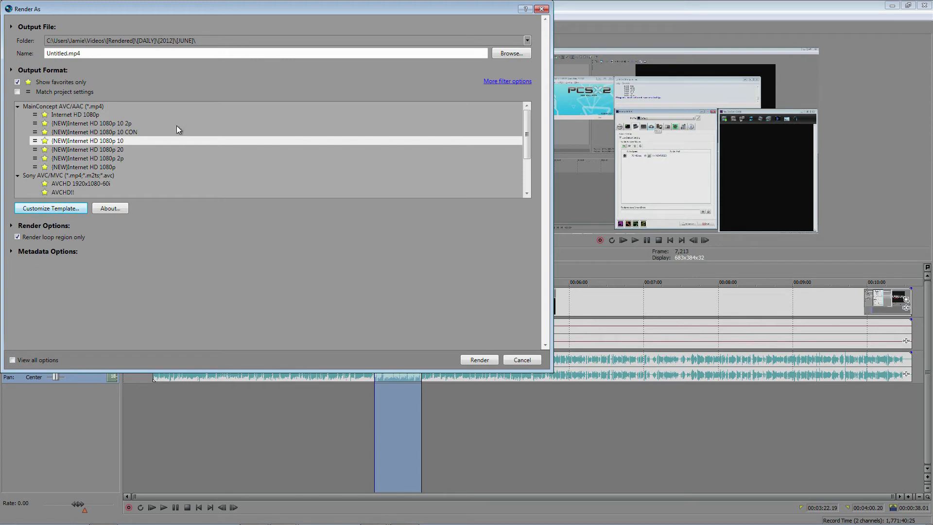
{"action": "left_click_drag", "start_coordinate": [524, 129], "coordinate": [524, 159]}
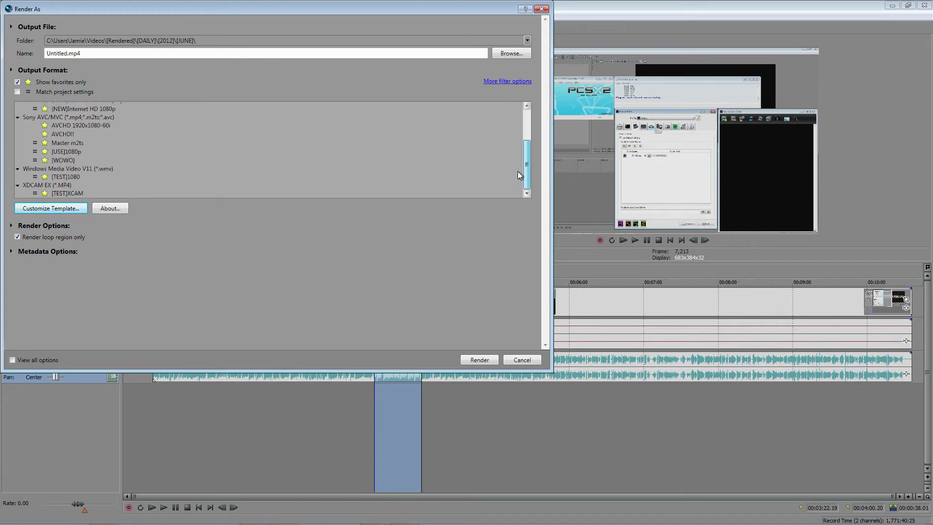
{"action": "left_click", "coordinate": [17, 187]}
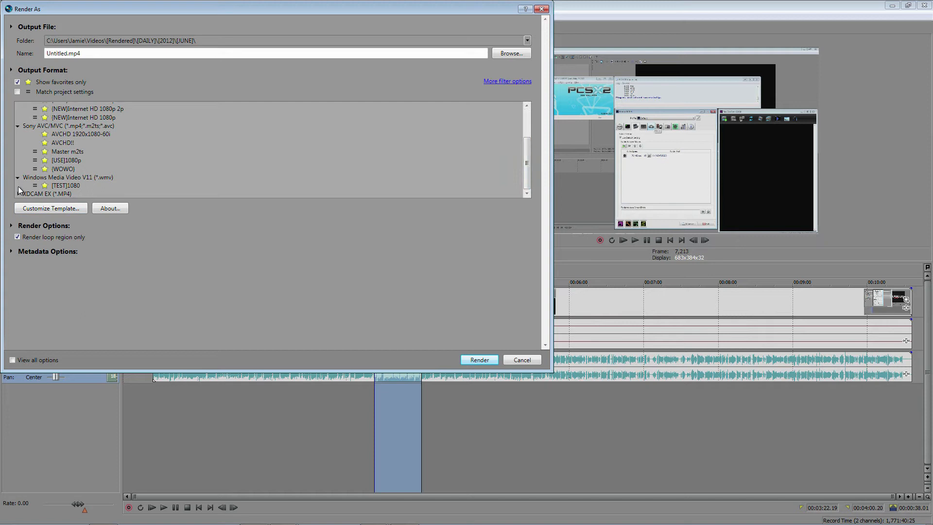
{"action": "left_click", "coordinate": [16, 177]}
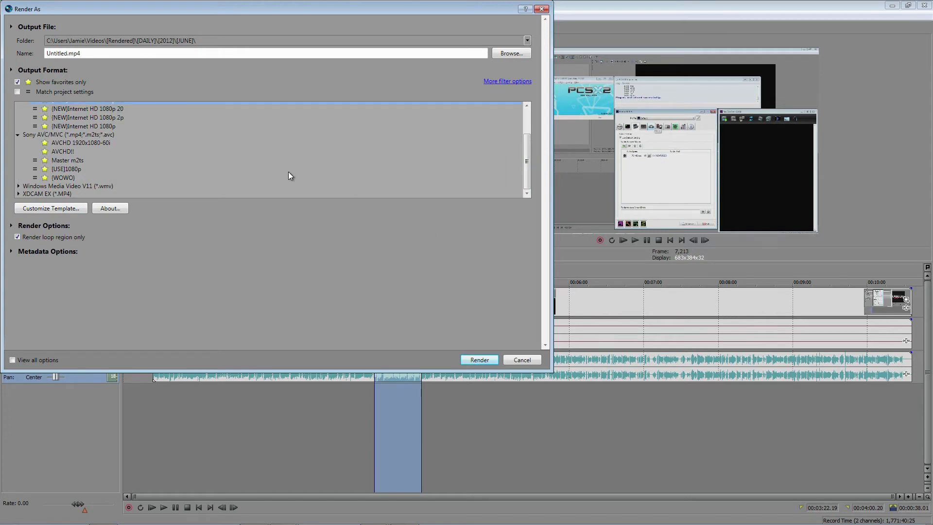
Step: Compare the favorite render templates under the MainConcept AVC/AAC and Sony AVC/MVC output formats
{"action": "left_click", "coordinate": [65, 132]}
{"action": "scroll", "coordinate": [68, 136], "scroll_direction": "up", "scroll_amount": 2}
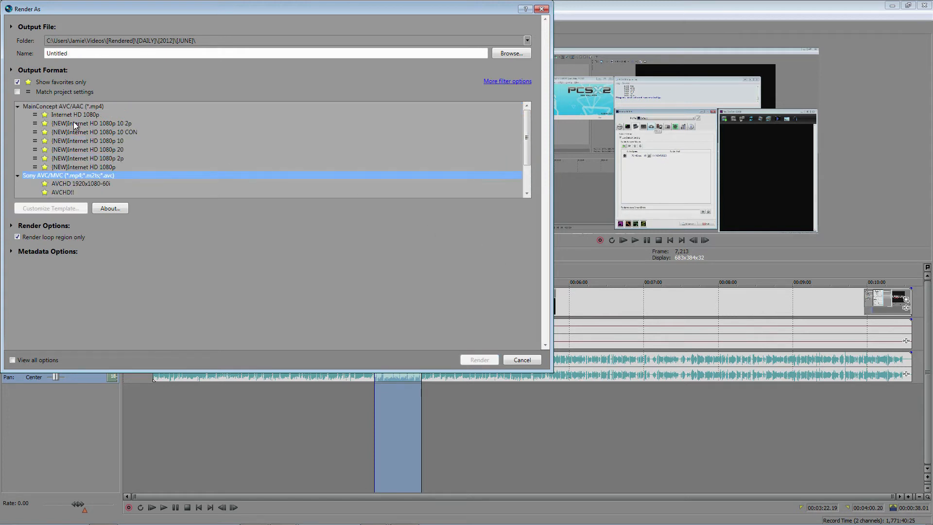
{"action": "left_click", "coordinate": [78, 106]}
{"action": "scroll", "coordinate": [171, 165], "scroll_direction": "down", "scroll_amount": 2}
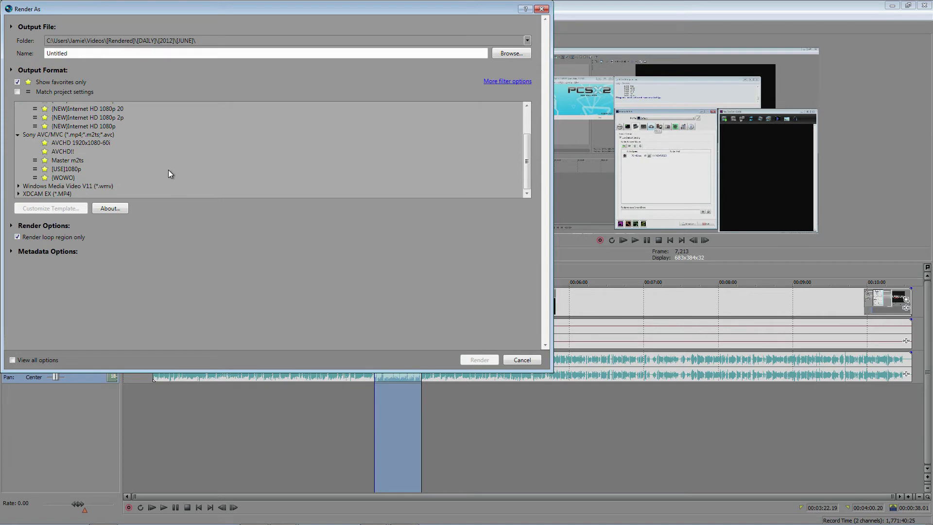
{"action": "scroll", "coordinate": [168, 170], "scroll_direction": "up", "scroll_amount": 2}
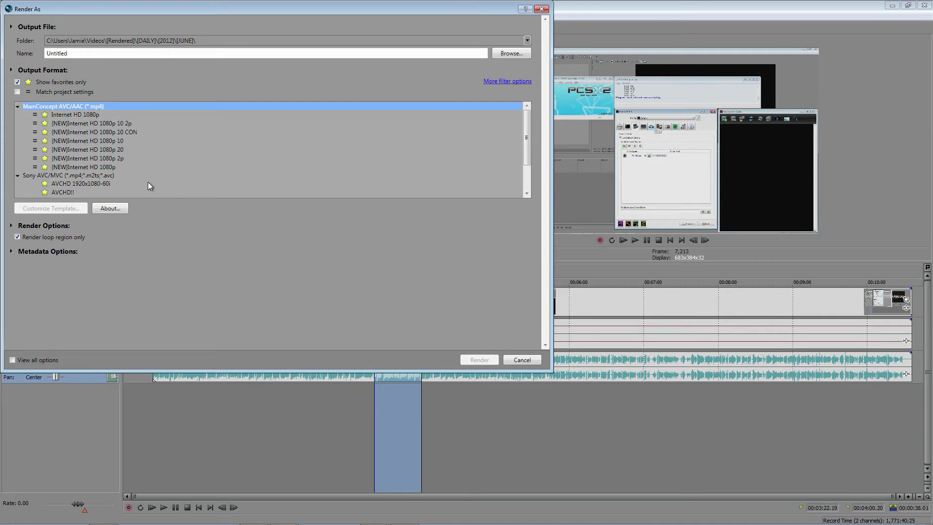
{"action": "scroll", "coordinate": [138, 185], "scroll_direction": "down", "scroll_amount": 2}
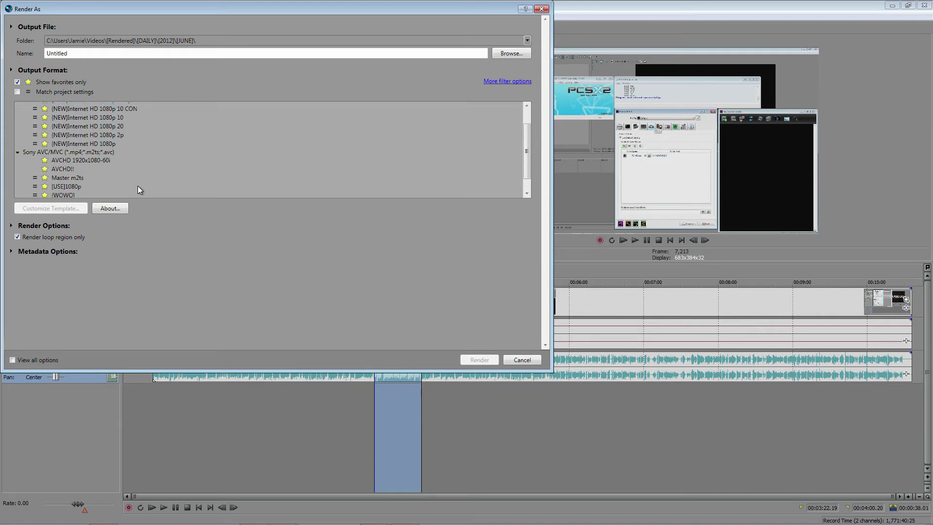
{"action": "scroll", "coordinate": [138, 186], "scroll_direction": "up", "scroll_amount": 2}
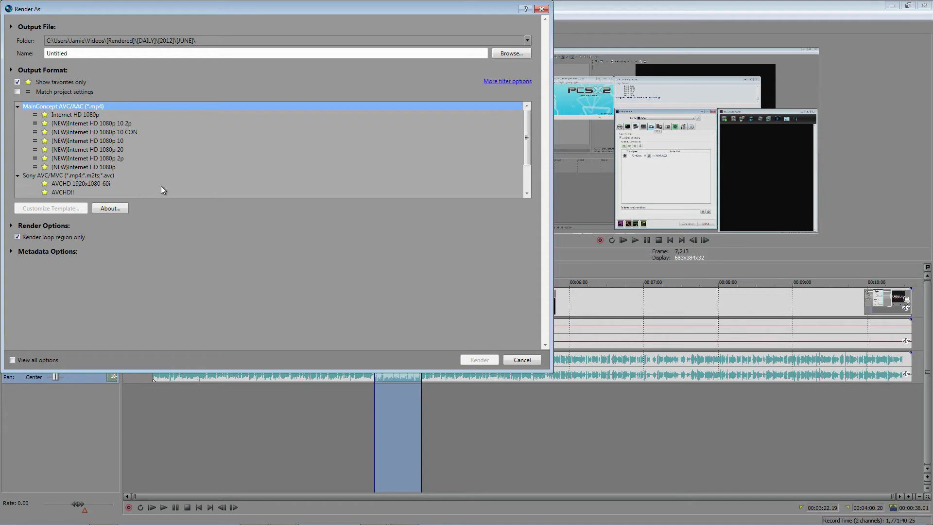
{"action": "left_click", "coordinate": [71, 176]}
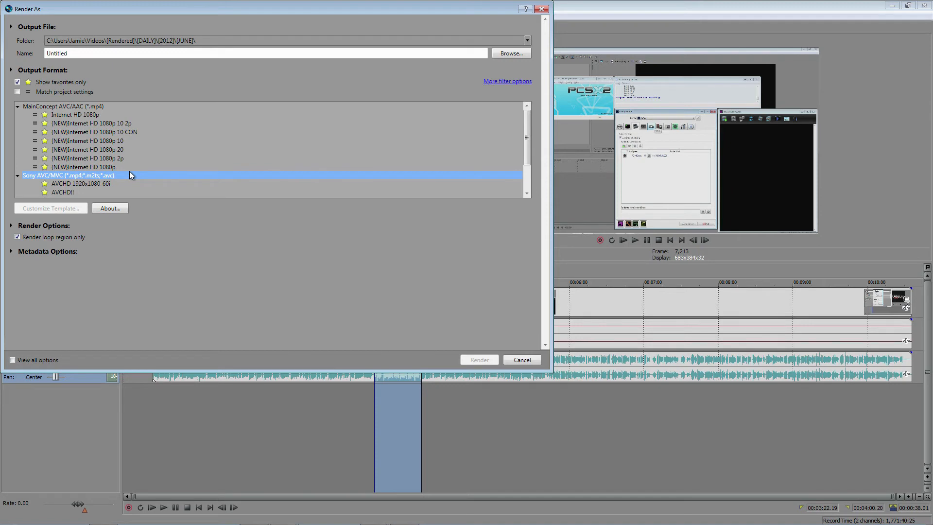
{"action": "left_click", "coordinate": [111, 107]}
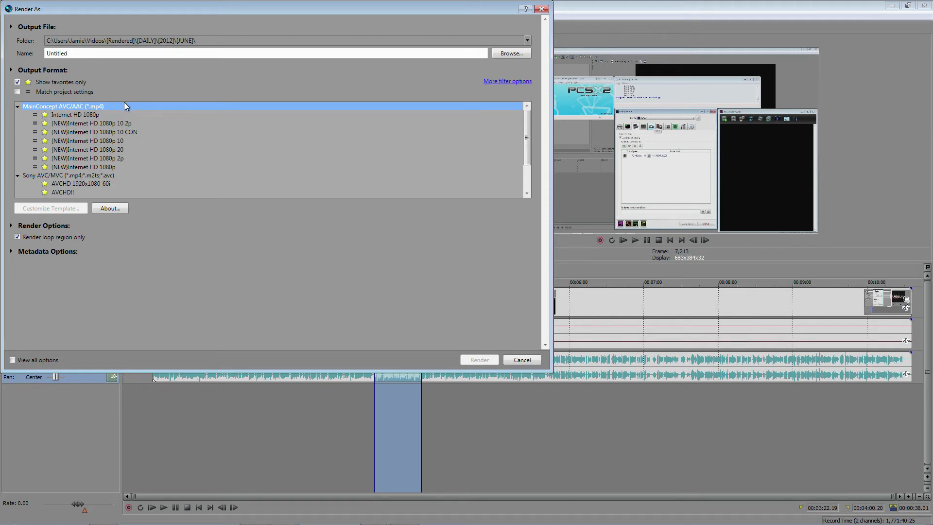
{"action": "left_click", "coordinate": [101, 176]}
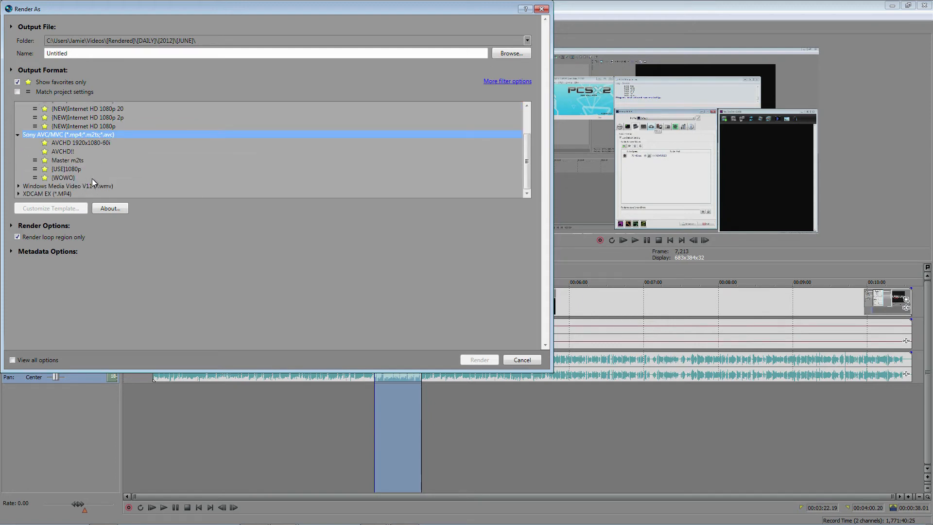
Step: Select the Master m2ts template under Sony AVC/MVC and open its custom settings
{"action": "scroll", "coordinate": [92, 179], "scroll_direction": "up", "scroll_amount": 1}
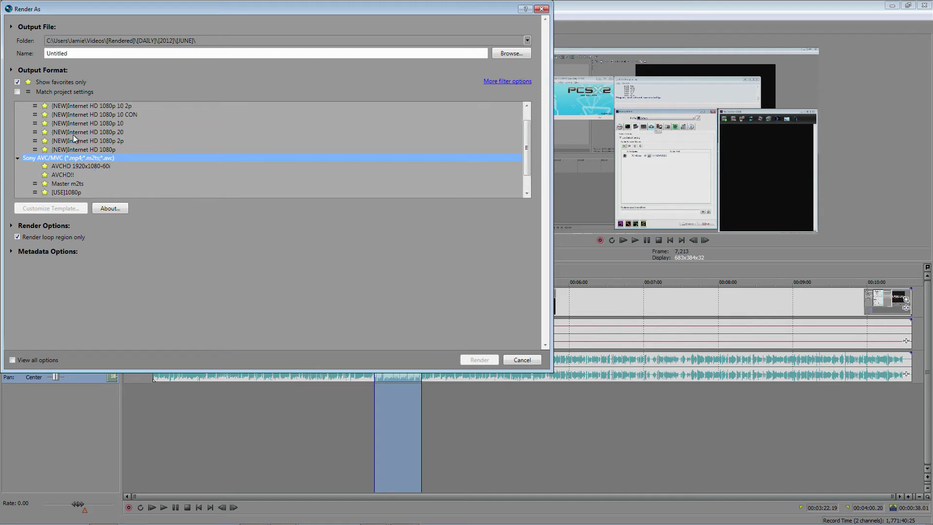
{"action": "left_click", "coordinate": [81, 184]}
{"action": "left_click", "coordinate": [70, 209]}
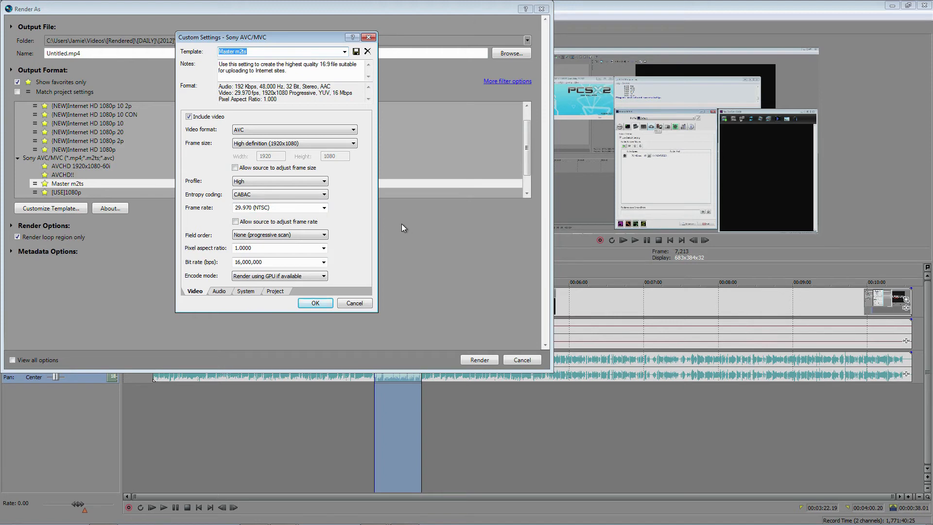
Step: Review the audio, system, project and video settings of the Master m2ts template, and close its custom settings
{"action": "left_click", "coordinate": [217, 291]}
{"action": "left_click", "coordinate": [247, 292]}
{"action": "left_click", "coordinate": [276, 292]}
{"action": "left_click", "coordinate": [195, 290]}
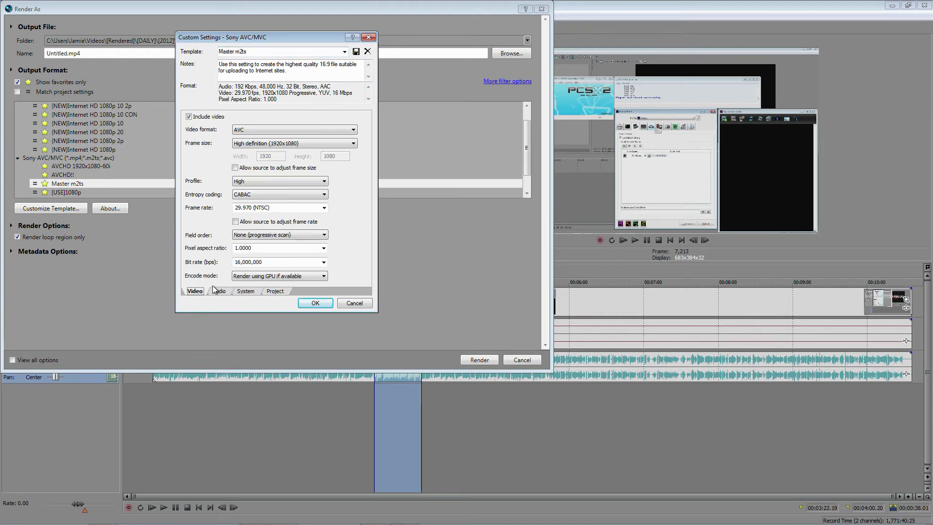
{"action": "left_click", "coordinate": [368, 37]}
Step: Compare the favorite Sony AVC/MVC templates with the [NEW]Internet HD 1080p 10 template under MainConcept AVC/AAC
{"action": "left_click", "coordinate": [180, 159]}
{"action": "scroll", "coordinate": [125, 163], "scroll_direction": "up", "scroll_amount": 1}
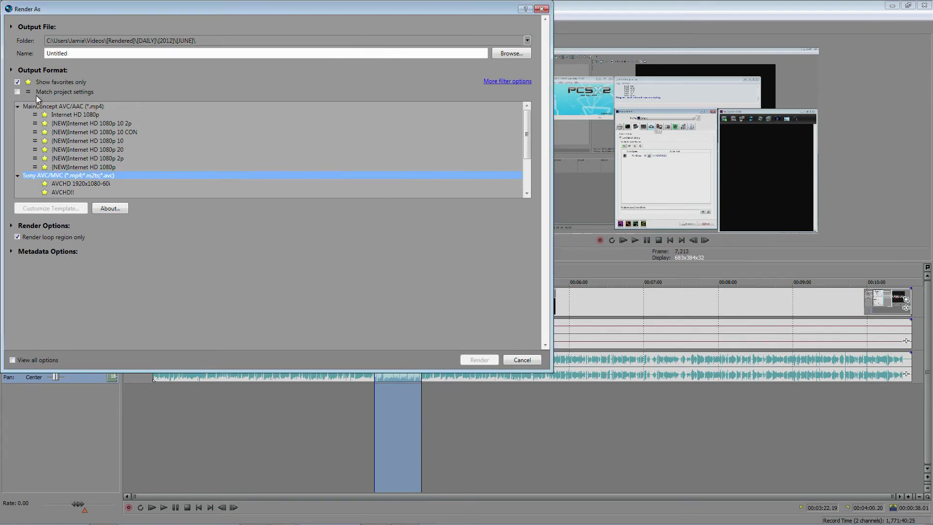
{"action": "scroll", "coordinate": [111, 177], "scroll_direction": "down", "scroll_amount": 4}
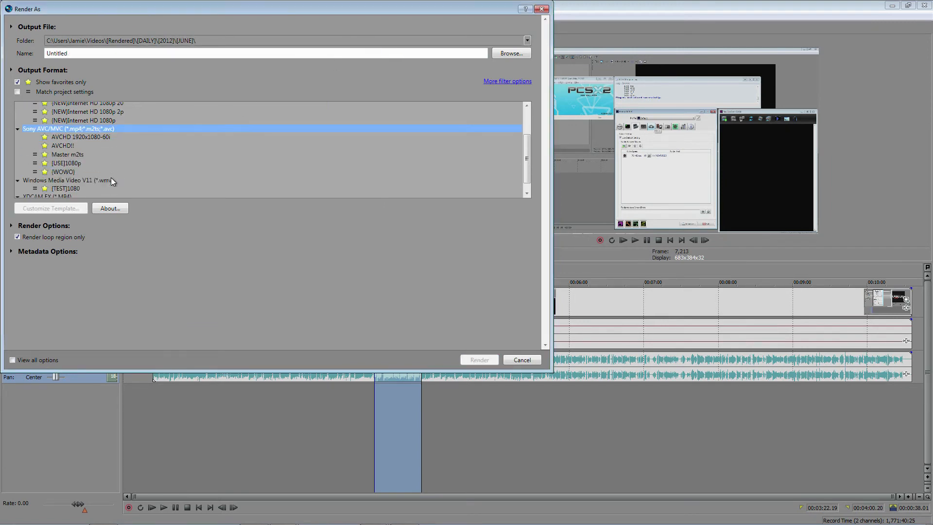
{"action": "scroll", "coordinate": [111, 178], "scroll_direction": "up", "scroll_amount": 4}
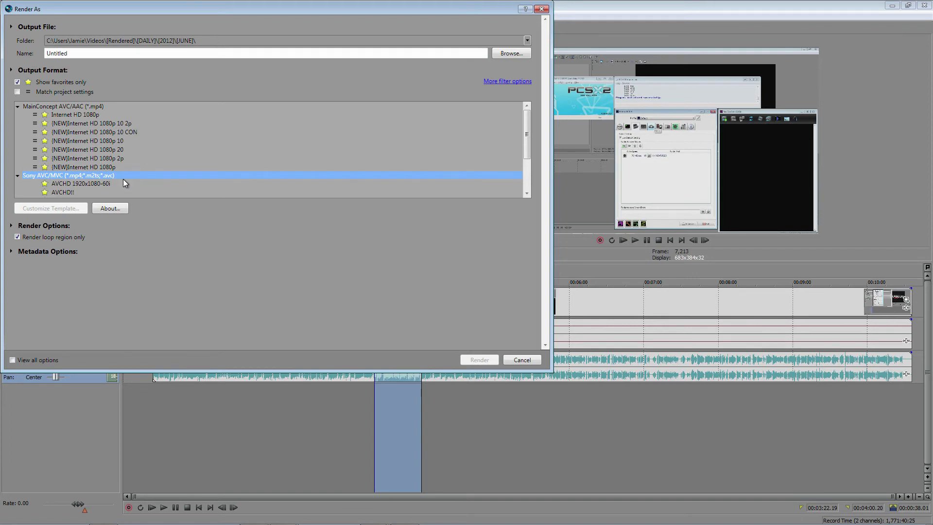
{"action": "scroll", "coordinate": [124, 174], "scroll_direction": "down", "scroll_amount": 4}
{"action": "scroll", "coordinate": [20, 184], "scroll_direction": "up", "scroll_amount": 4}
{"action": "left_click", "coordinate": [110, 137]}
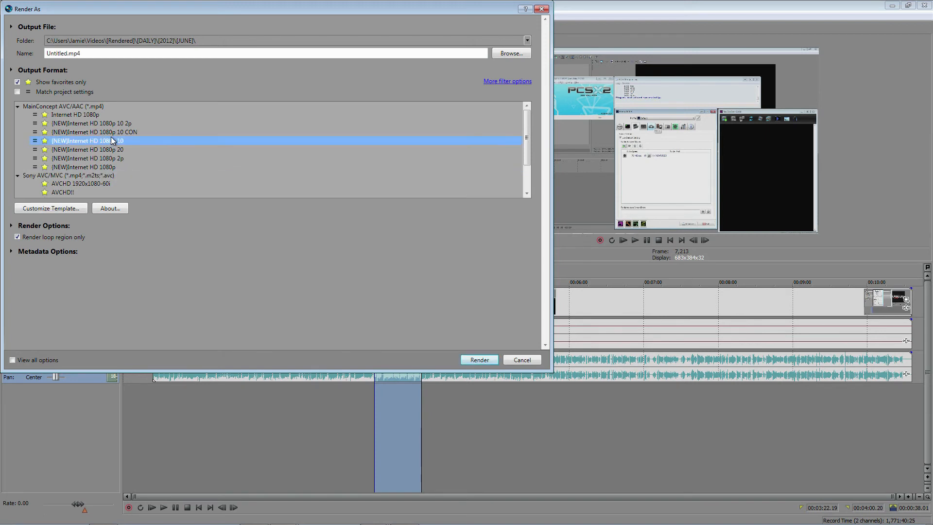
{"action": "scroll", "coordinate": [112, 172], "scroll_direction": "down", "scroll_amount": 2}
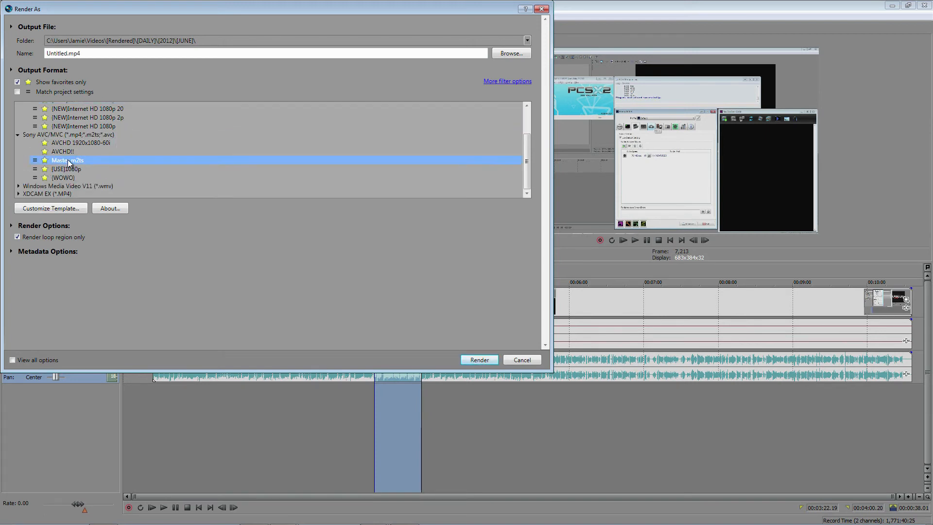
{"action": "scroll", "coordinate": [111, 159], "scroll_direction": "up", "scroll_amount": 2}
{"action": "left_click", "coordinate": [119, 141]}
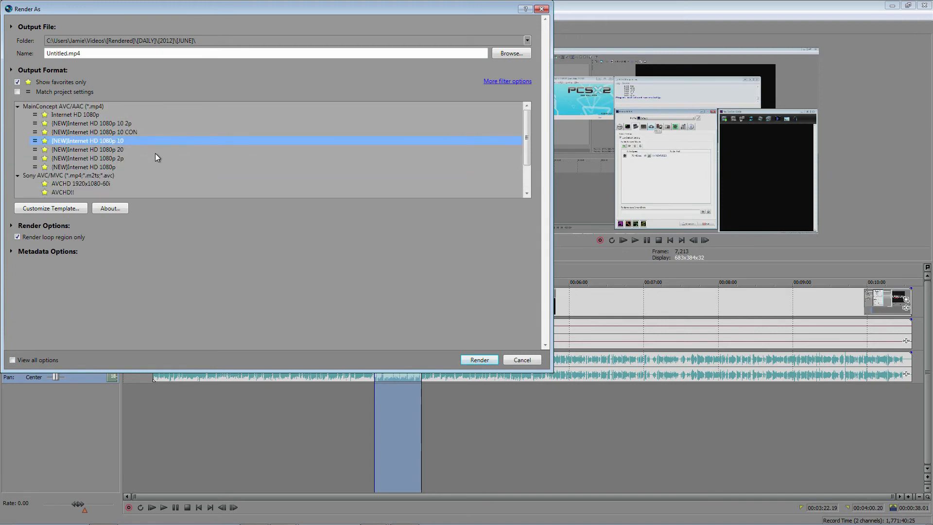
Step: Select the [NEW]Internet HD 1080p template, examine its custom video settings and close them
{"action": "left_click", "coordinate": [107, 158]}
{"action": "left_click", "coordinate": [100, 166]}
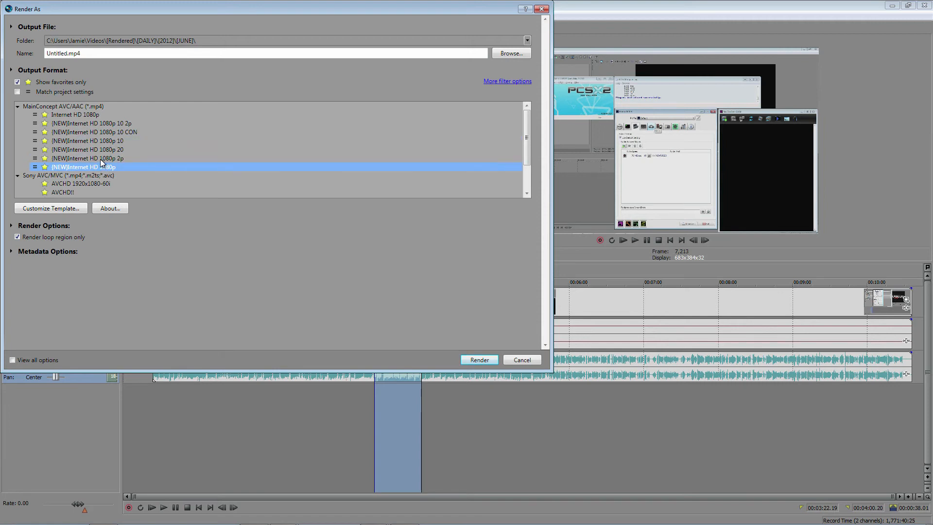
{"action": "scroll", "coordinate": [101, 163], "scroll_direction": "down", "scroll_amount": 1}
{"action": "scroll", "coordinate": [112, 144], "scroll_direction": "up", "scroll_amount": 2}
{"action": "left_click", "coordinate": [63, 211]}
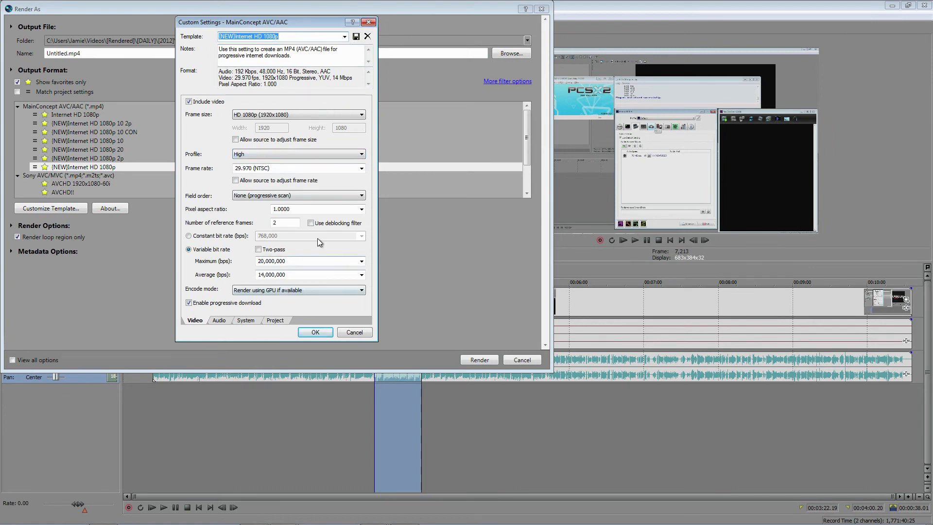
{"action": "left_click", "coordinate": [369, 22]}
Step: Open the custom settings of the [NEW]Internet HD 1080p 10 template and examine its number of reference frames
{"action": "left_click", "coordinate": [127, 141]}
{"action": "left_click", "coordinate": [40, 207]}
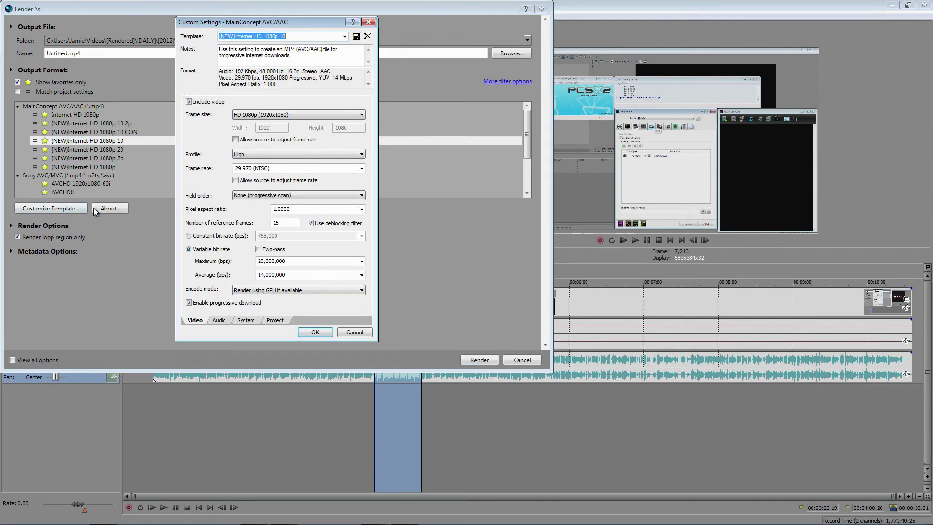
{"action": "left_click_drag", "start_coordinate": [284, 222], "coordinate": [266, 220]}
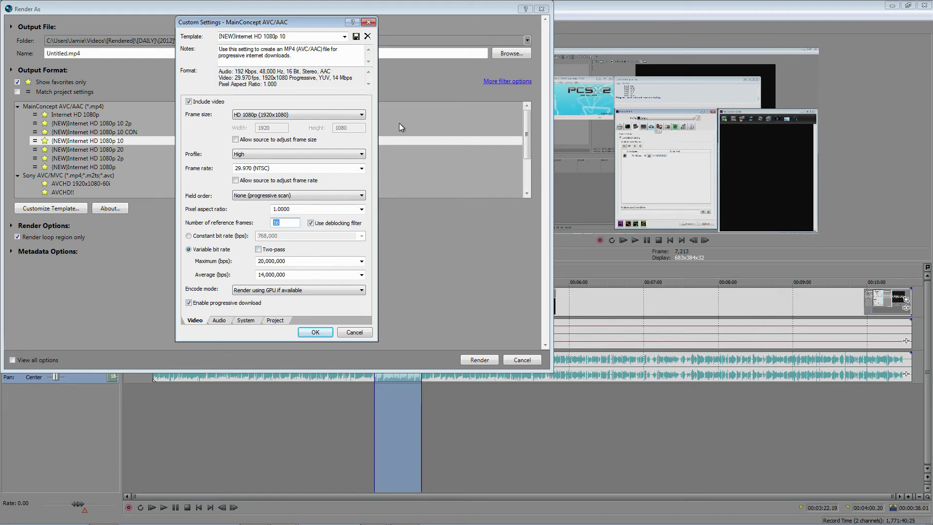
{"action": "left_click_drag", "start_coordinate": [297, 21], "coordinate": [367, 30]}
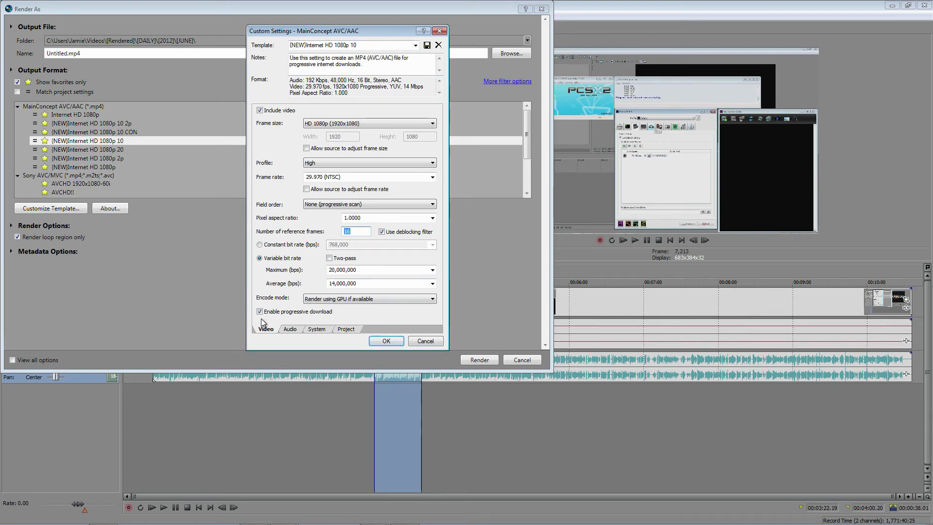
Step: Review the audio, system and project settings of the [NEW]Internet HD 1080p 10 template, and close its custom settings
{"action": "left_click", "coordinate": [293, 329]}
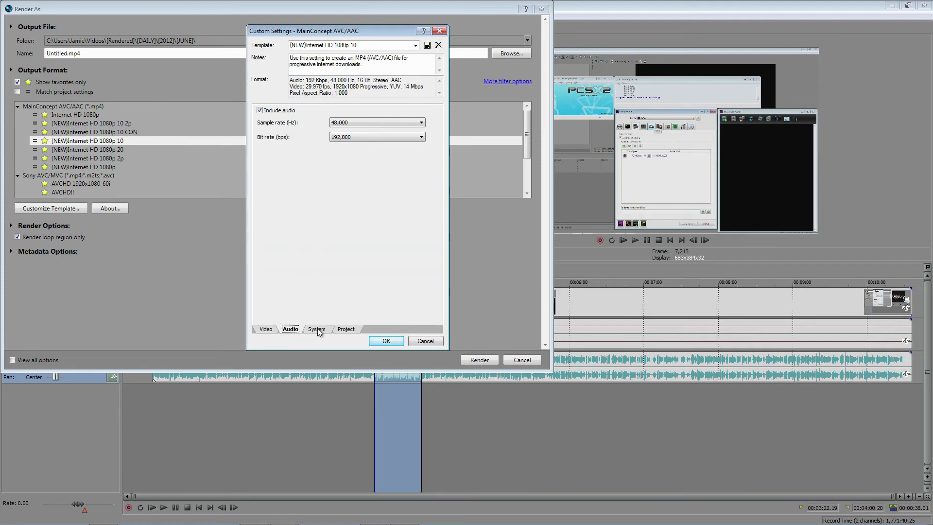
{"action": "left_click", "coordinate": [421, 122]}
{"action": "left_click", "coordinate": [421, 123]}
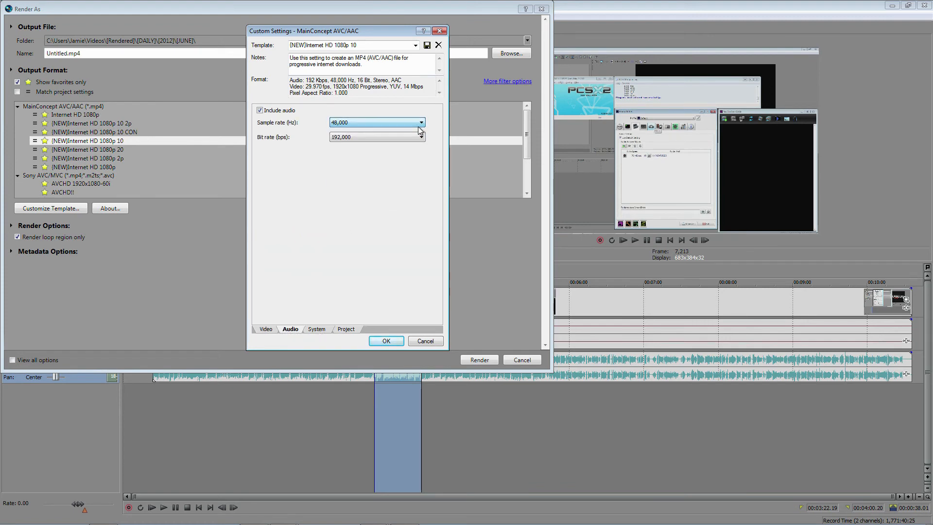
{"action": "left_click", "coordinate": [321, 331]}
{"action": "left_click", "coordinate": [343, 329]}
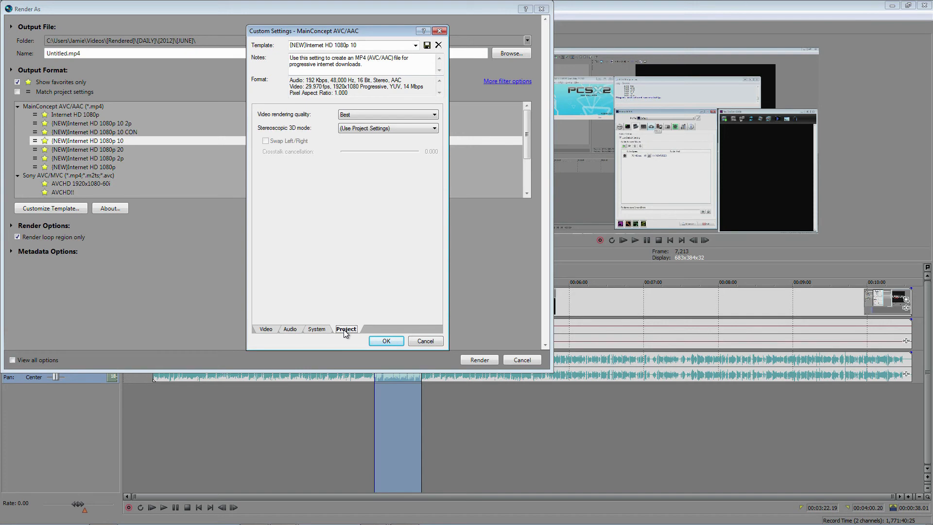
{"action": "left_click", "coordinate": [264, 328]}
{"action": "left_click", "coordinate": [440, 30]}
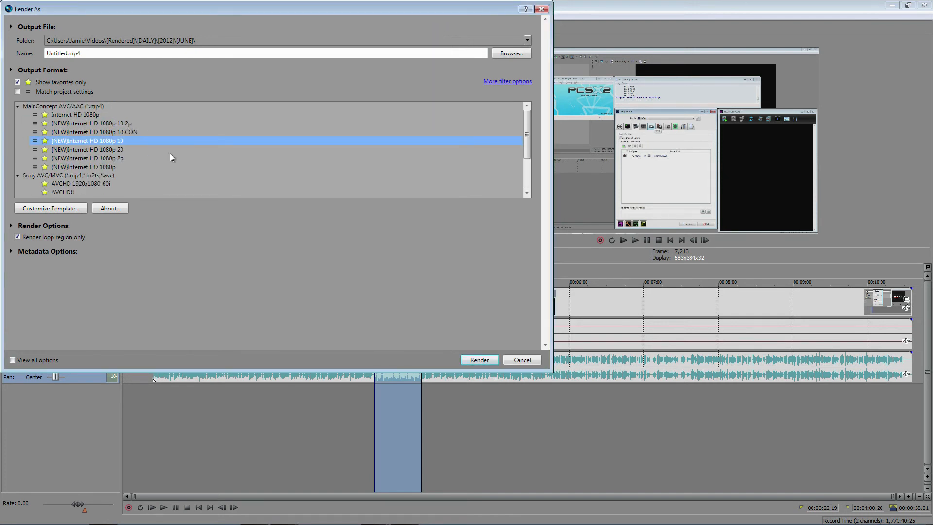
Step: Examine the custom settings of the default Internet HD 1080p template and close them
{"action": "left_click", "coordinate": [90, 115]}
{"action": "left_click", "coordinate": [80, 210]}
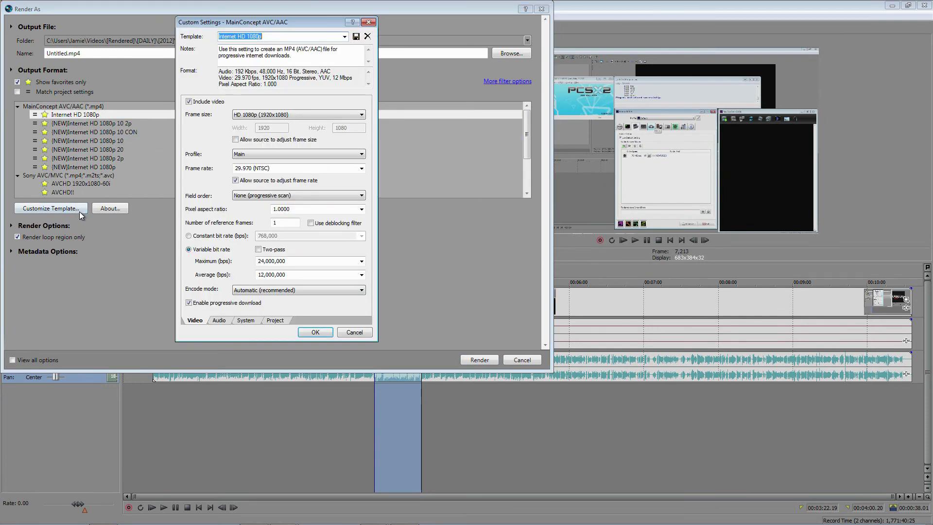
{"action": "left_click", "coordinate": [369, 22]}
Step: Show all templates instead of favorites only, and open the custom settings of the [MASTER]1080 template
{"action": "left_click", "coordinate": [18, 82]}
{"action": "scroll", "coordinate": [94, 165], "scroll_direction": "down", "scroll_amount": 3}
{"action": "scroll", "coordinate": [125, 164], "scroll_direction": "down", "scroll_amount": 3}
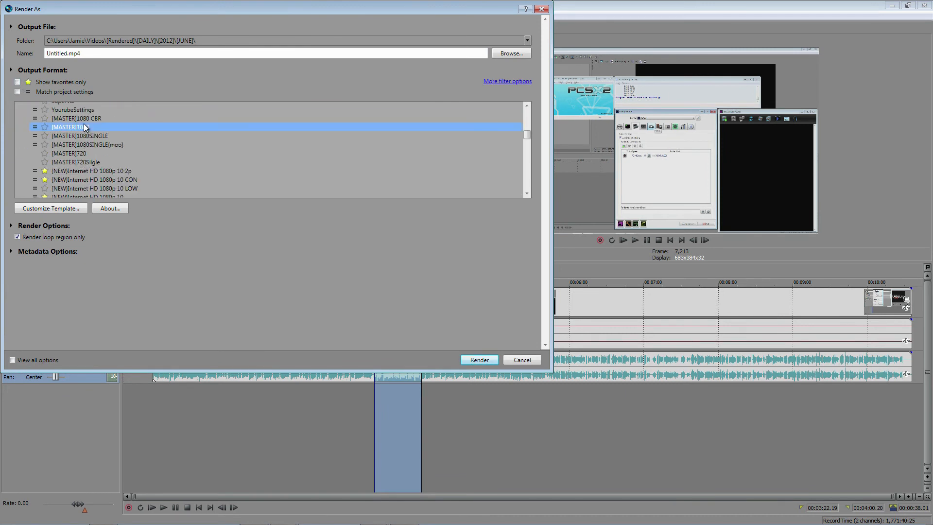
{"action": "left_click", "coordinate": [67, 205]}
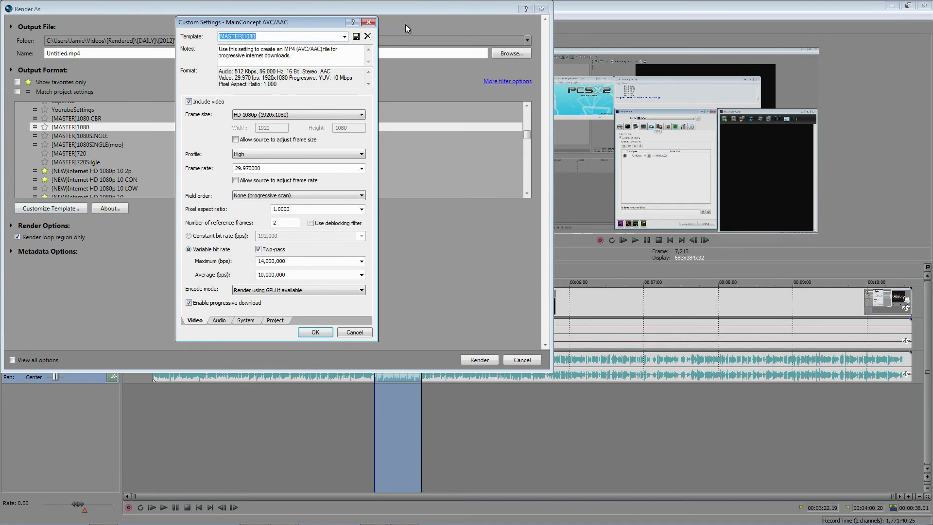
{"action": "left_click_drag", "start_coordinate": [311, 20], "coordinate": [406, 37]}
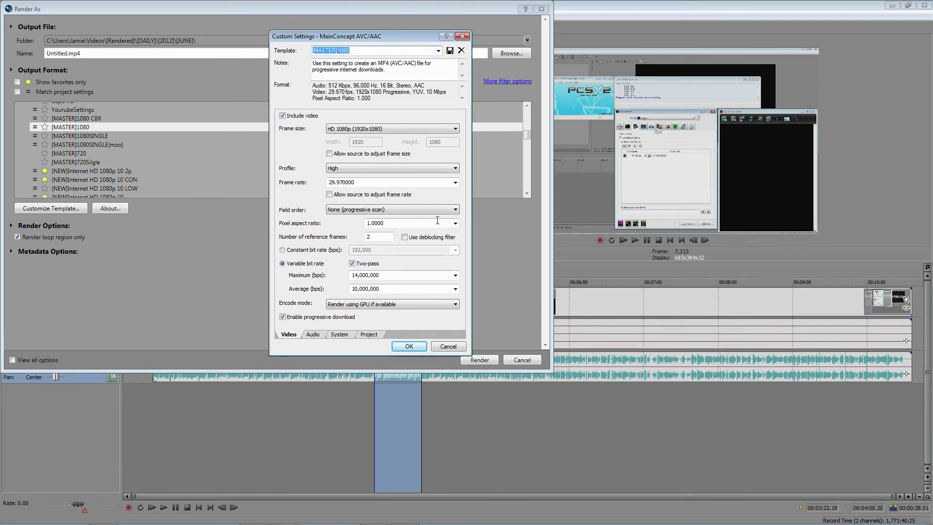
Step: Set the frame rate in the [MASTER]1080 custom settings to 29.970 (NTSC)
{"action": "left_click", "coordinate": [455, 183]}
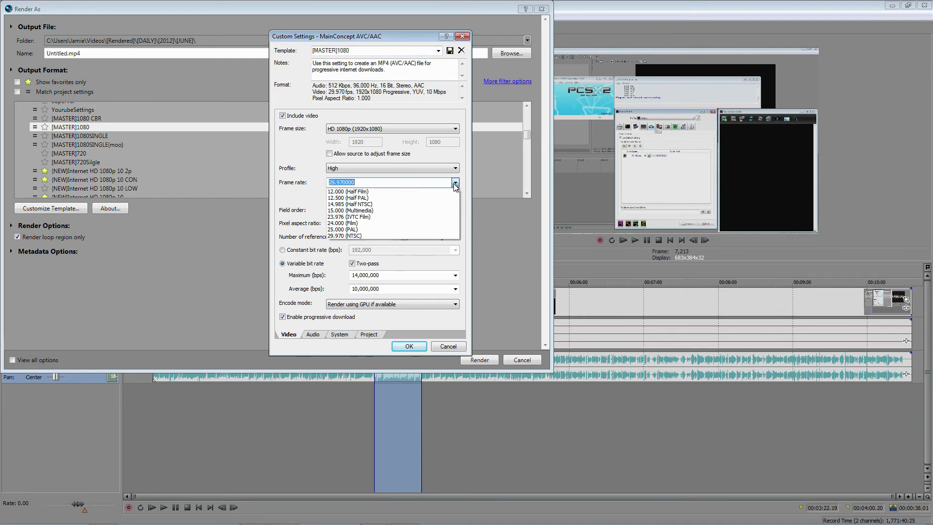
{"action": "left_click", "coordinate": [422, 236]}
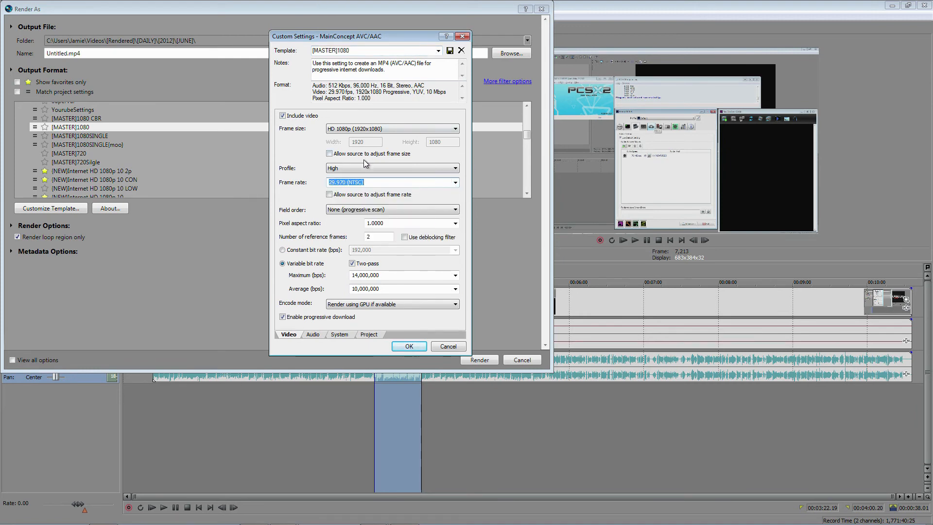
{"action": "left_click", "coordinate": [456, 185]}
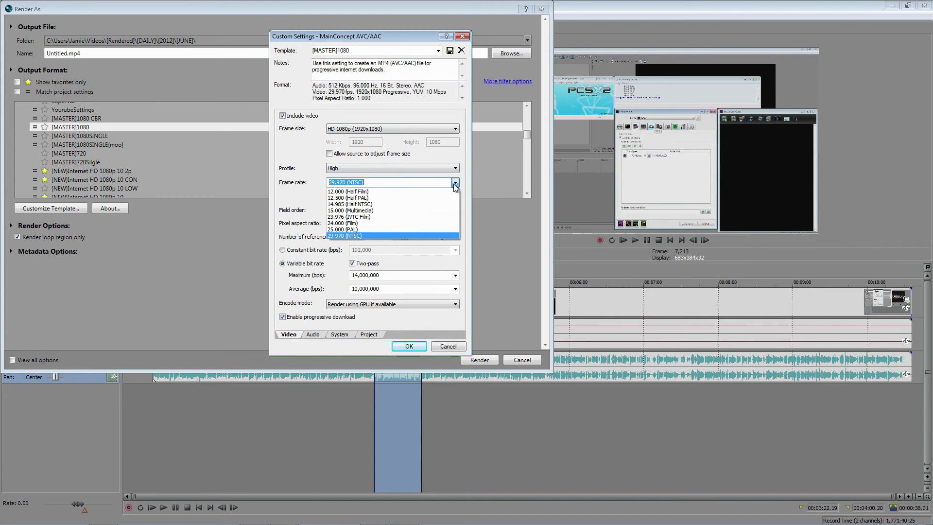
{"action": "left_click", "coordinate": [305, 202]}
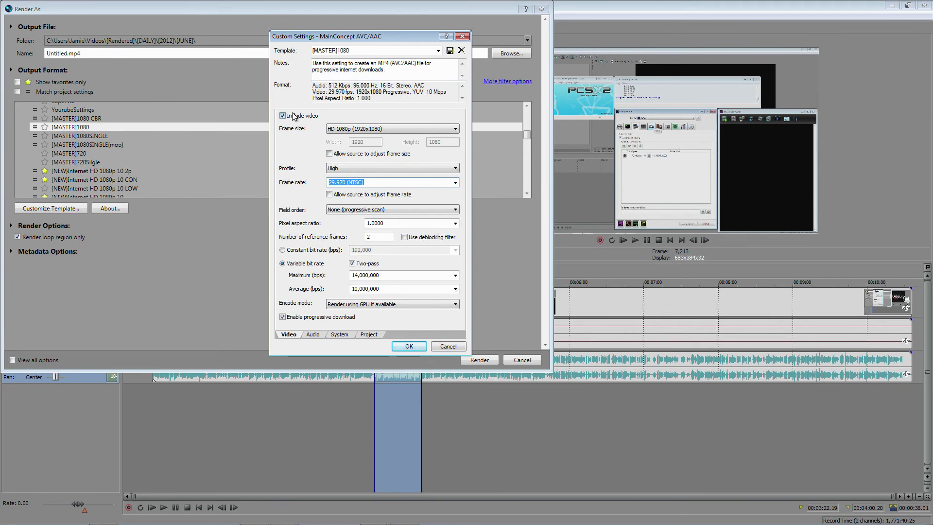
Step: Compare the custom settings of the [MASTER]720 and [MASTER]1080 templates by loading each in turn
{"action": "left_click", "coordinate": [437, 50]}
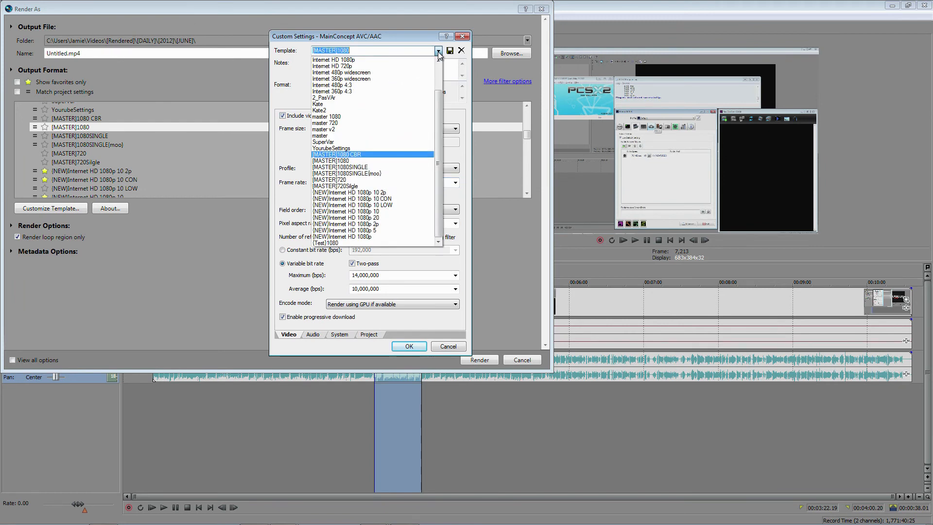
{"action": "left_click", "coordinate": [391, 178]}
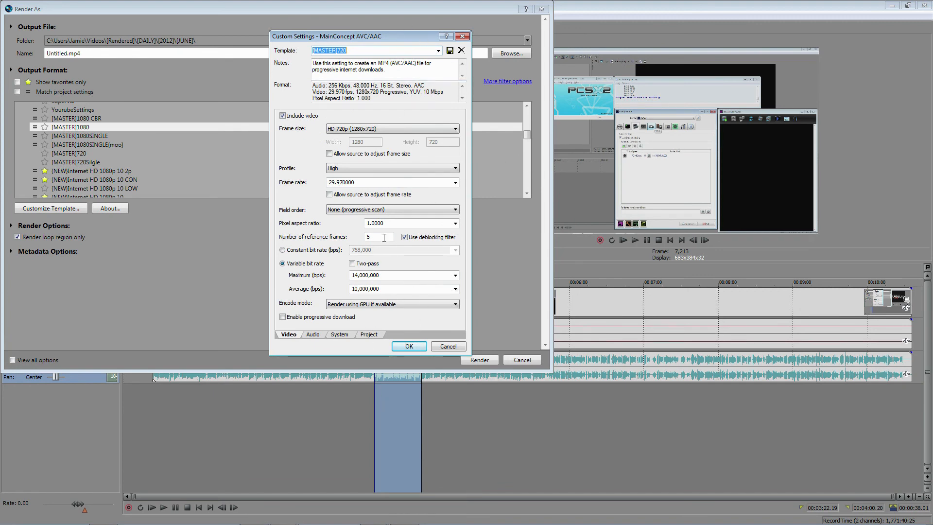
{"action": "left_click", "coordinate": [439, 53]}
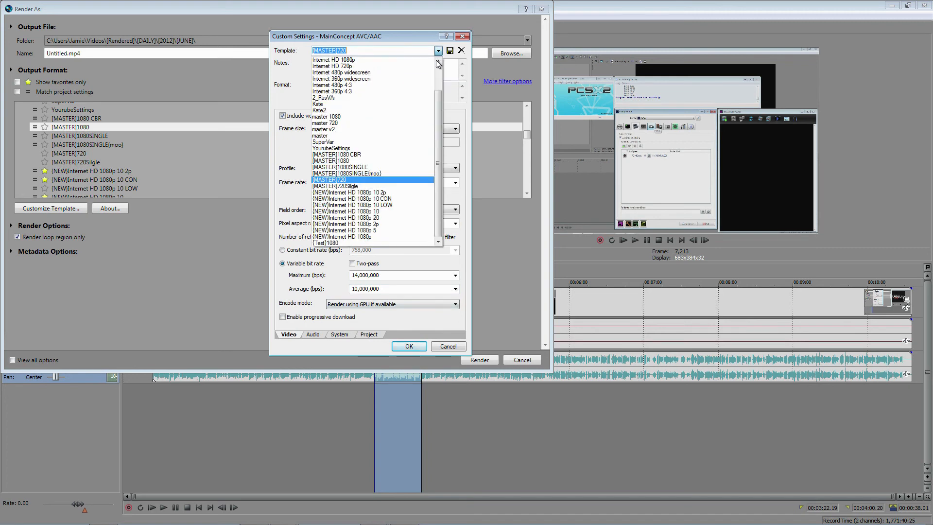
{"action": "left_click", "coordinate": [417, 161]}
{"action": "left_click", "coordinate": [351, 264]}
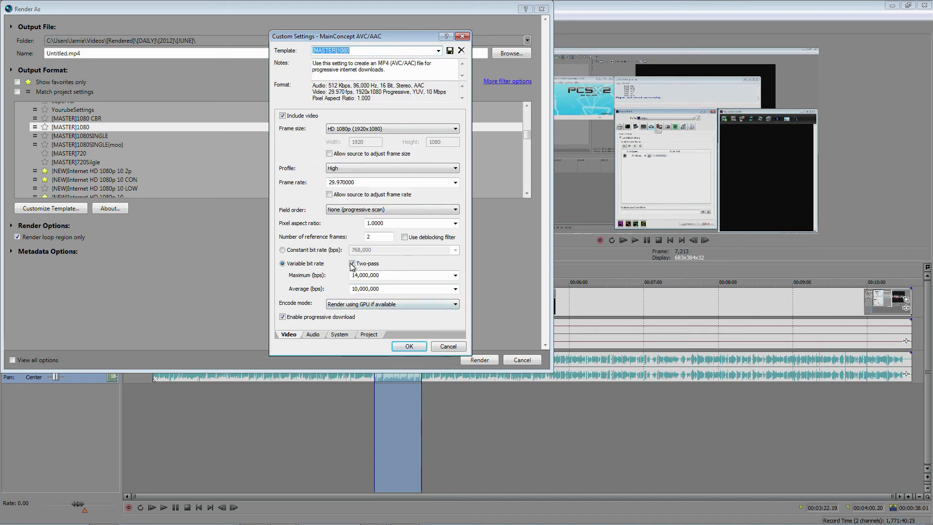
{"action": "left_click", "coordinate": [438, 51]}
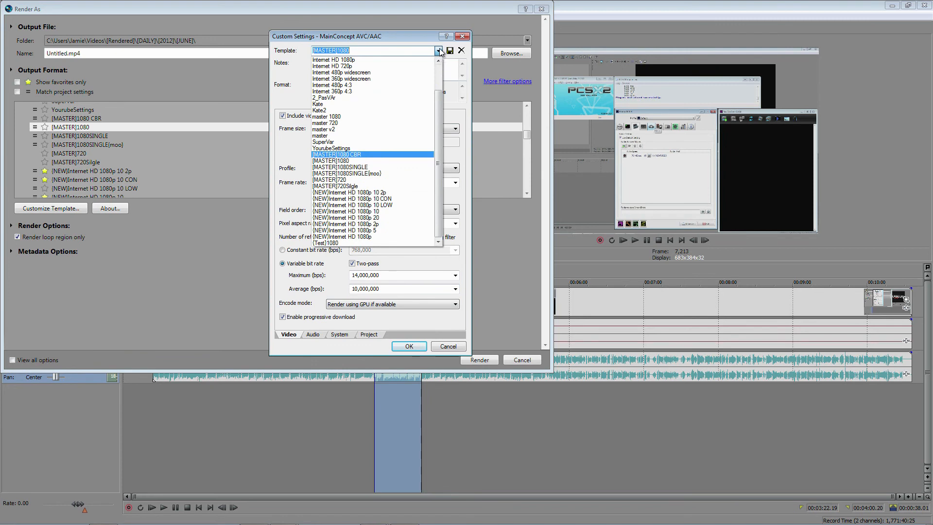
{"action": "left_click", "coordinate": [377, 180]}
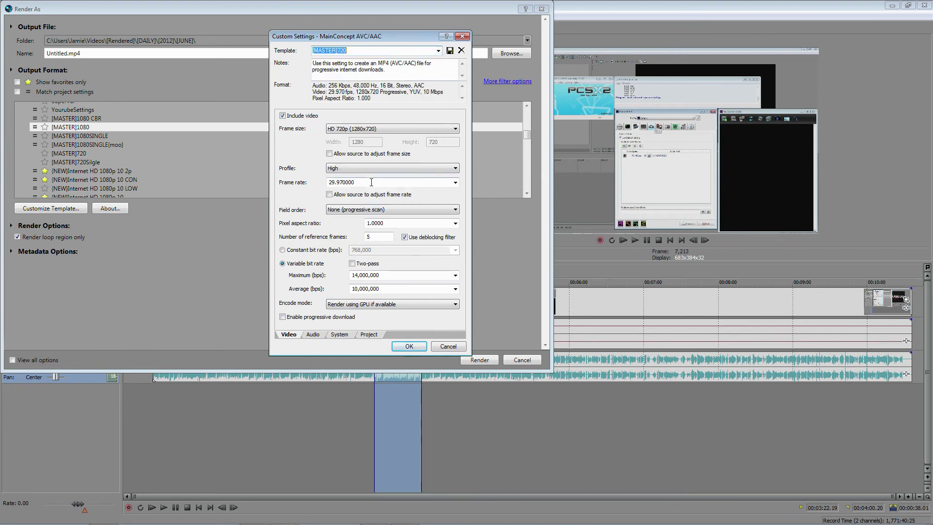
{"action": "left_click", "coordinate": [439, 51]}
{"action": "left_click", "coordinate": [438, 51]}
{"action": "left_click", "coordinate": [441, 53]}
{"action": "left_click", "coordinate": [441, 53]}
{"action": "left_click", "coordinate": [438, 51]}
{"action": "scroll", "coordinate": [381, 145], "scroll_direction": "up", "scroll_amount": 3}
{"action": "left_click", "coordinate": [375, 166]}
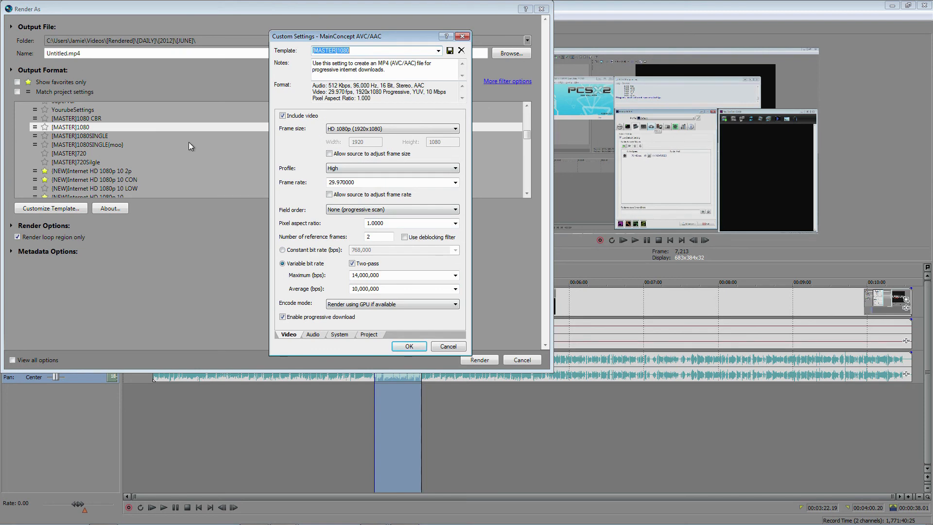
Step: Load the [NEW]Internet HD 1080p 10 template into the custom settings and check its system settings
{"action": "left_click", "coordinate": [439, 51]}
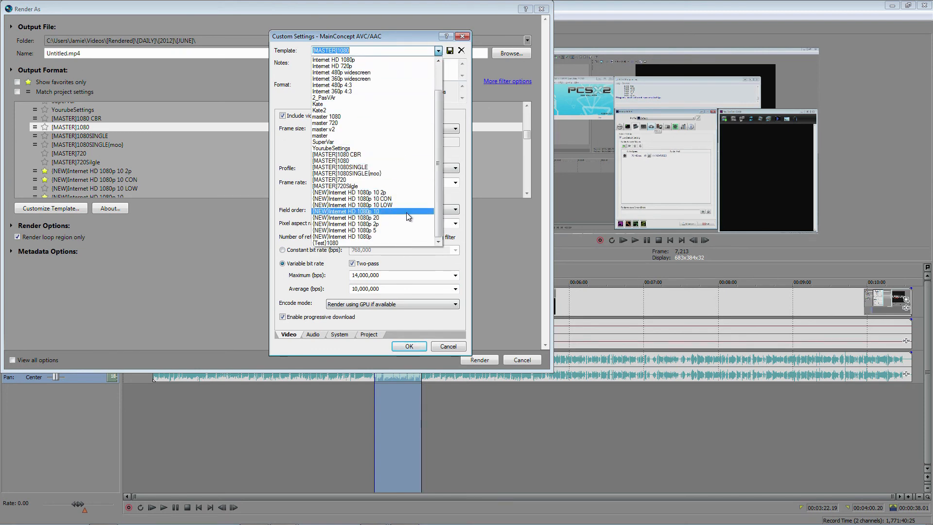
{"action": "left_click", "coordinate": [406, 212]}
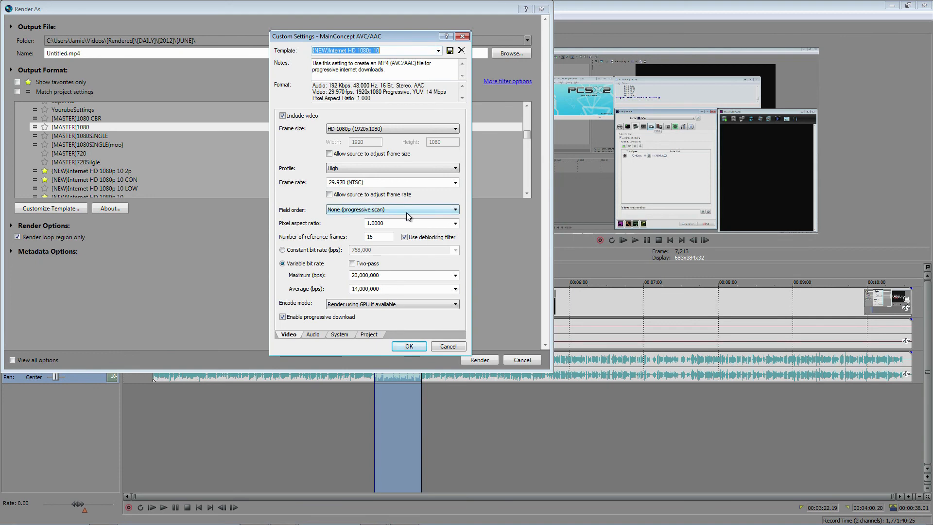
{"action": "left_click", "coordinate": [340, 334]}
{"action": "left_click", "coordinate": [289, 334]}
Step: Try the Automatic (recommended) encode mode, return to Render using GPU if available, and close the custom settings and render dialogs without rendering
{"action": "left_click", "coordinate": [457, 304]}
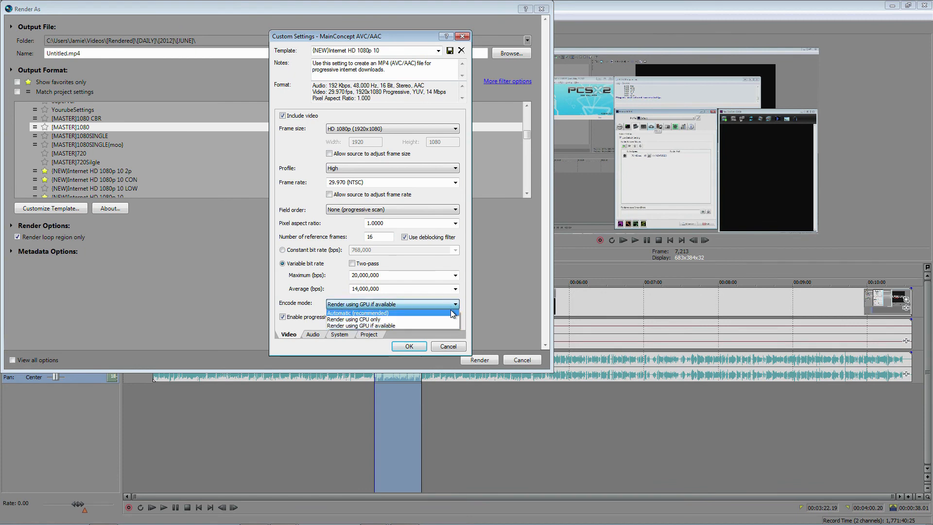
{"action": "left_click", "coordinate": [452, 312]}
{"action": "left_click", "coordinate": [452, 306]}
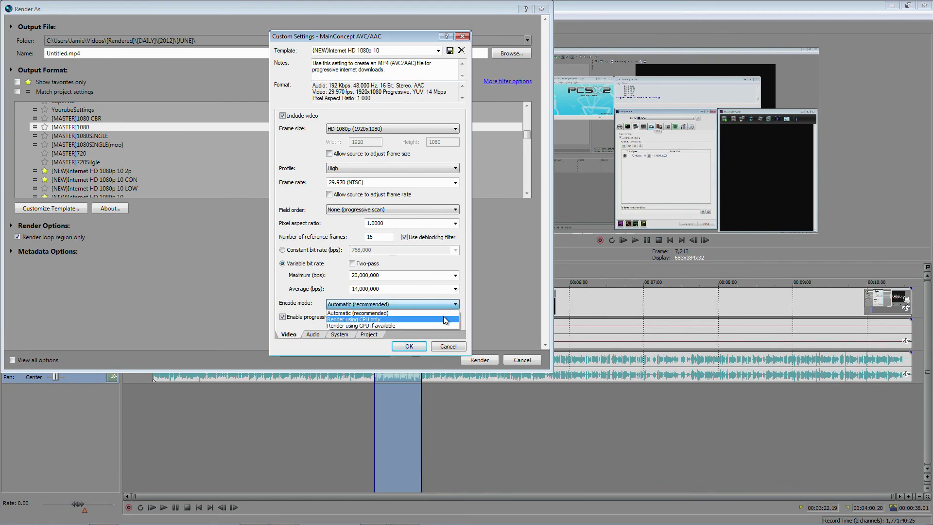
{"action": "left_click", "coordinate": [436, 326]}
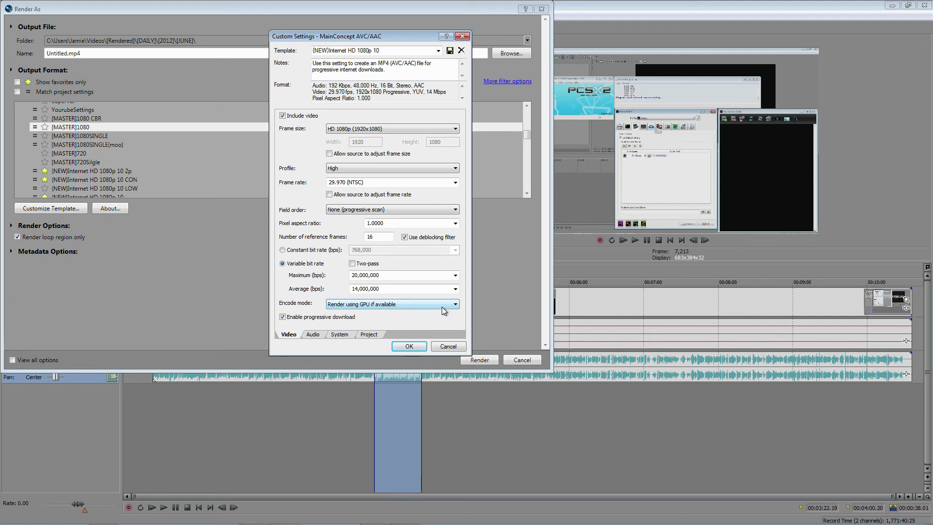
{"action": "mouse_move", "coordinate": [407, 36]}
{"action": "left_mouse_down"}
{"action": "mouse_move", "coordinate": [507, 37]}
{"action": "mouse_move", "coordinate": [407, 32]}
{"action": "left_mouse_up"}
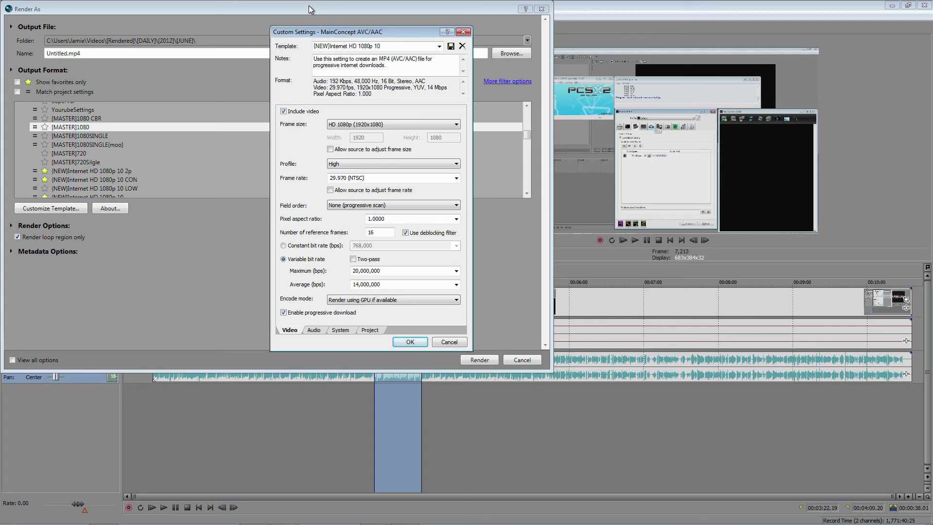
{"action": "left_click", "coordinate": [463, 32]}
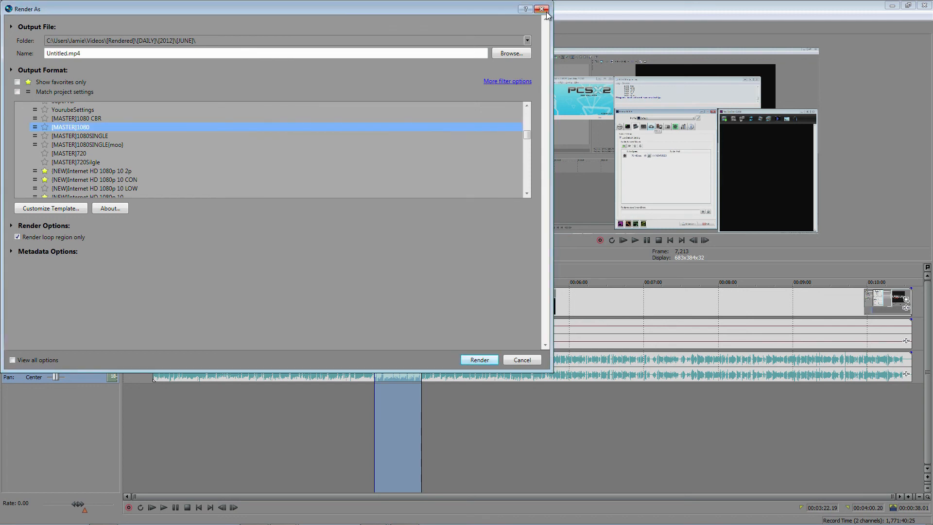
{"action": "left_click", "coordinate": [542, 9]}
Step: Extend the timeline's time selection to one minute, ending at 00:04:22.19
{"action": "left_click", "coordinate": [455, 428], "text": "shift"}
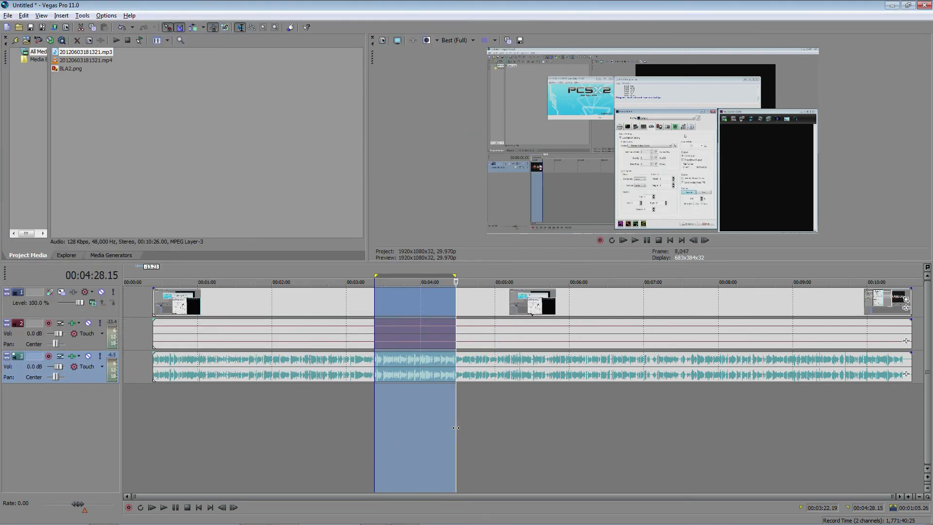
{"action": "left_click", "coordinate": [462, 429], "text": "shift"}
{"action": "left_click", "coordinate": [442, 427], "text": "shift"}
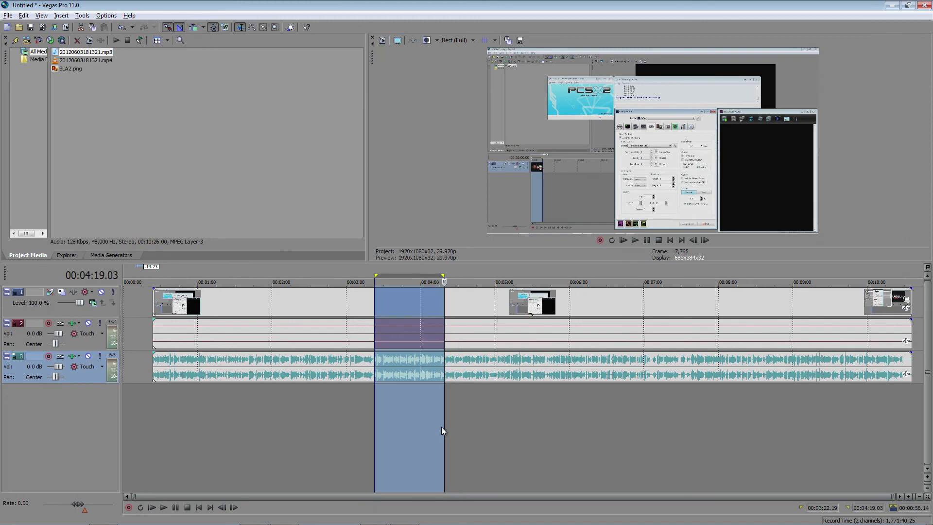
{"action": "left_click", "coordinate": [449, 427], "text": "shift"}
{"action": "left_click_drag", "start_coordinate": [449, 427], "coordinate": [449, 426]}
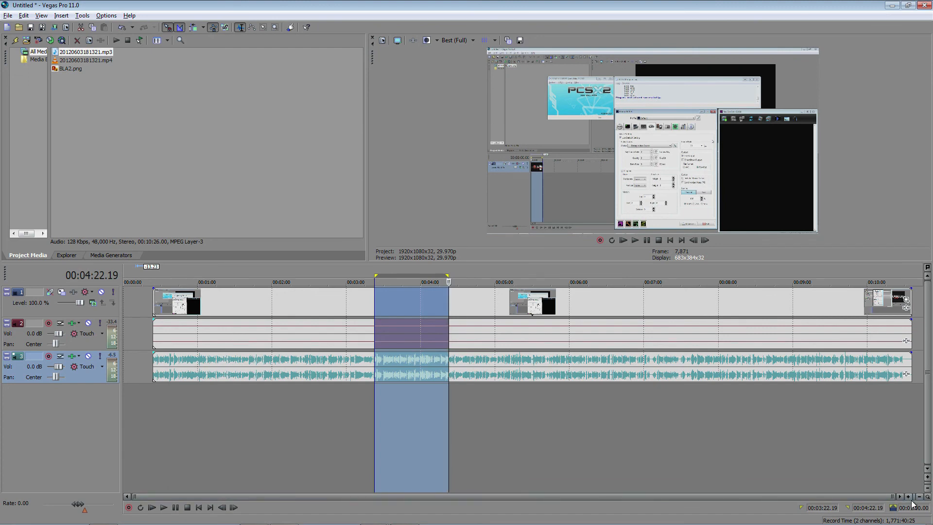
Step: Start a test render of the loop region to Untitled.mp4 on the desktop with the [NEW]Internet HD 1080p 10 template, and cancel it partway
{"action": "left_click", "coordinate": [8, 15]}
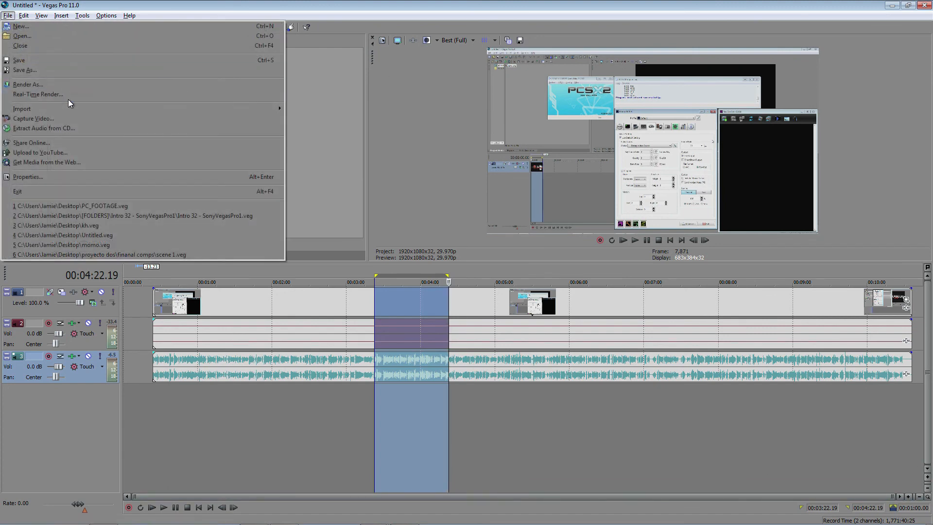
{"action": "left_click", "coordinate": [66, 83]}
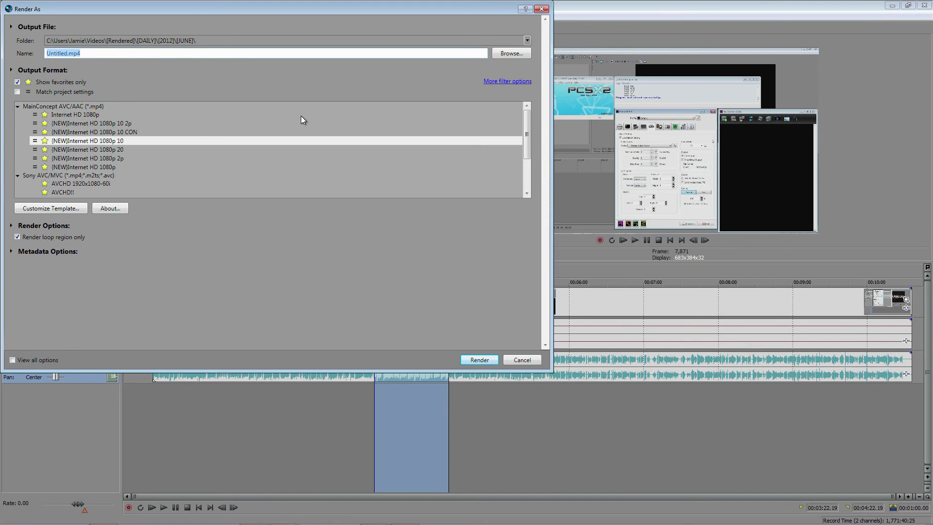
{"action": "left_click", "coordinate": [511, 53]}
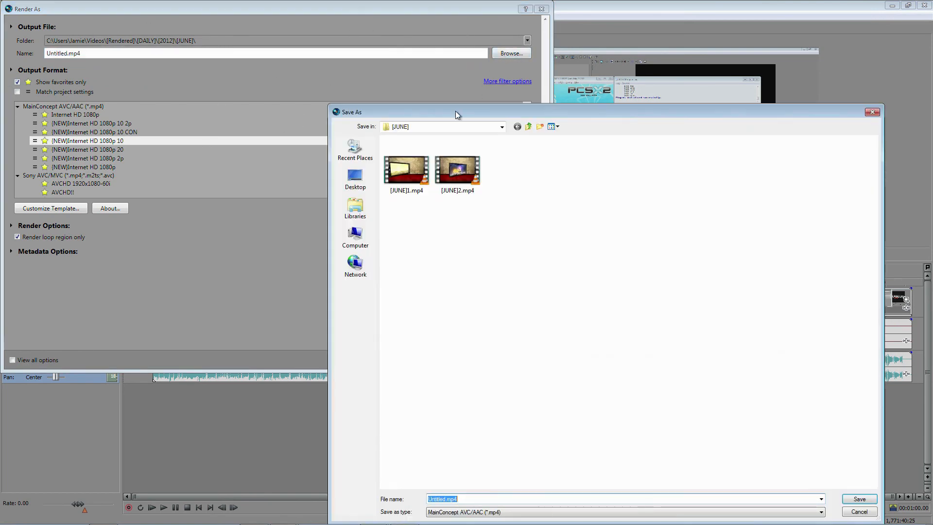
{"action": "key", "text": "Return"}
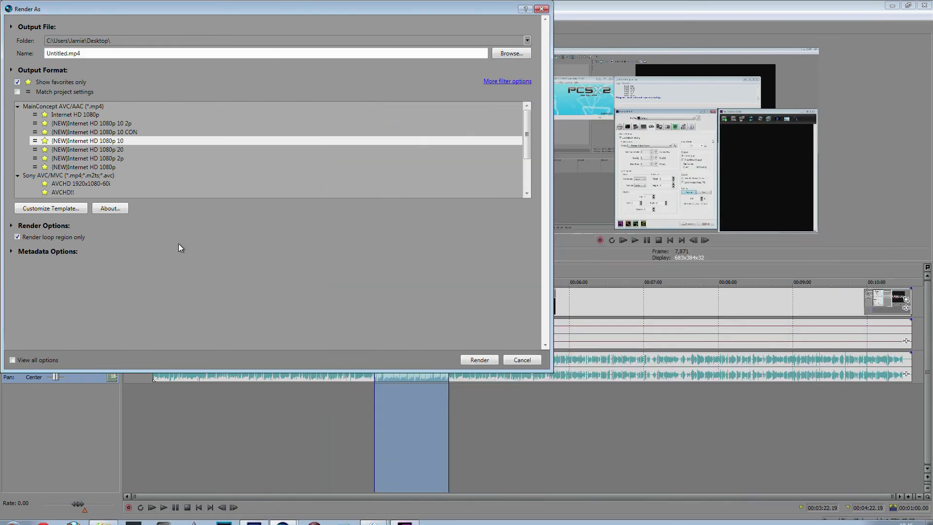
{"action": "left_click", "coordinate": [478, 359]}
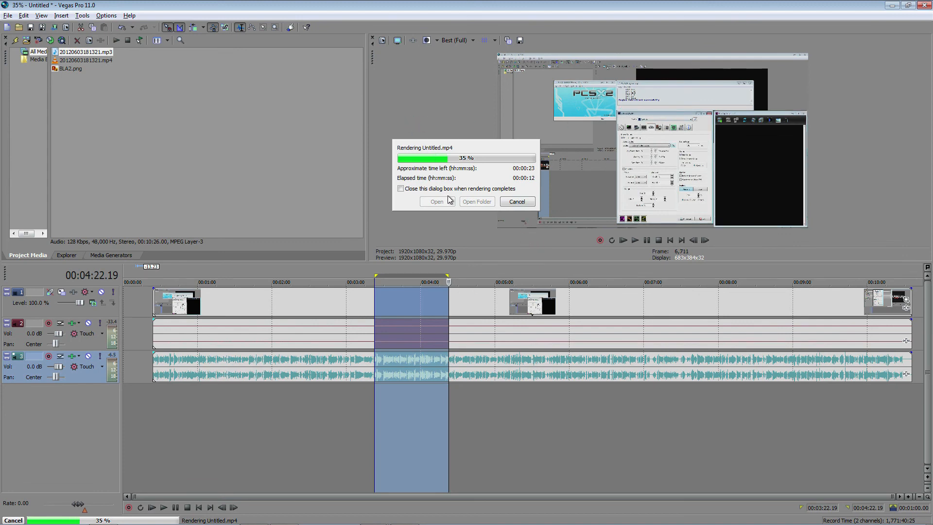
{"action": "left_click", "coordinate": [523, 208]}
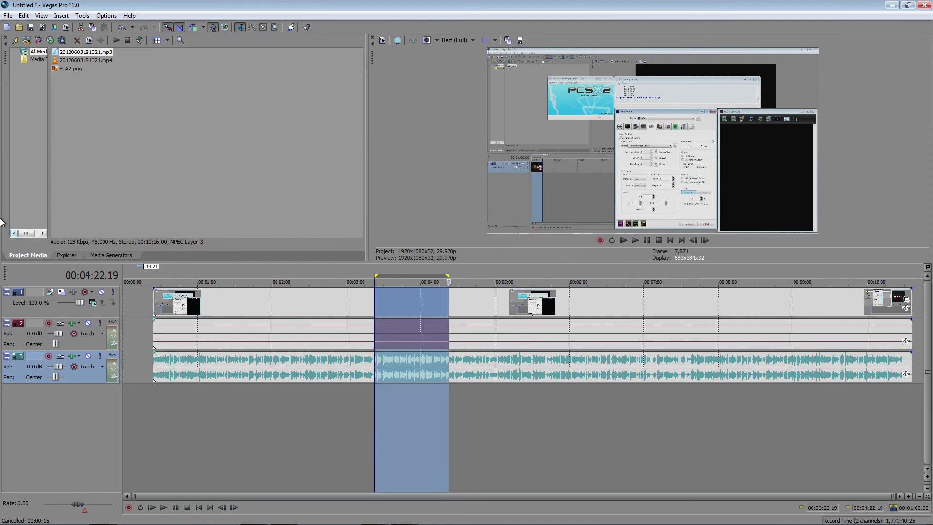
{"action": "left_click", "coordinate": [427, 422]}
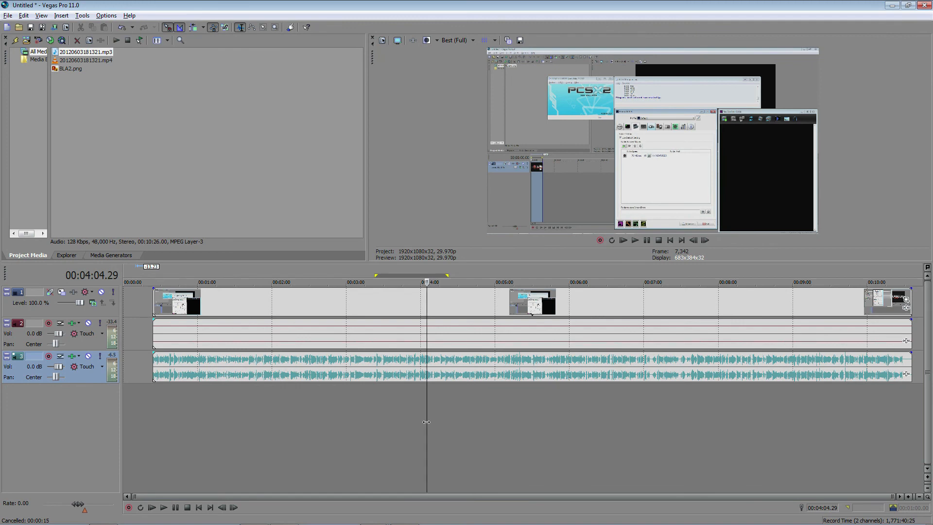
{"action": "left_click", "coordinate": [471, 437]}
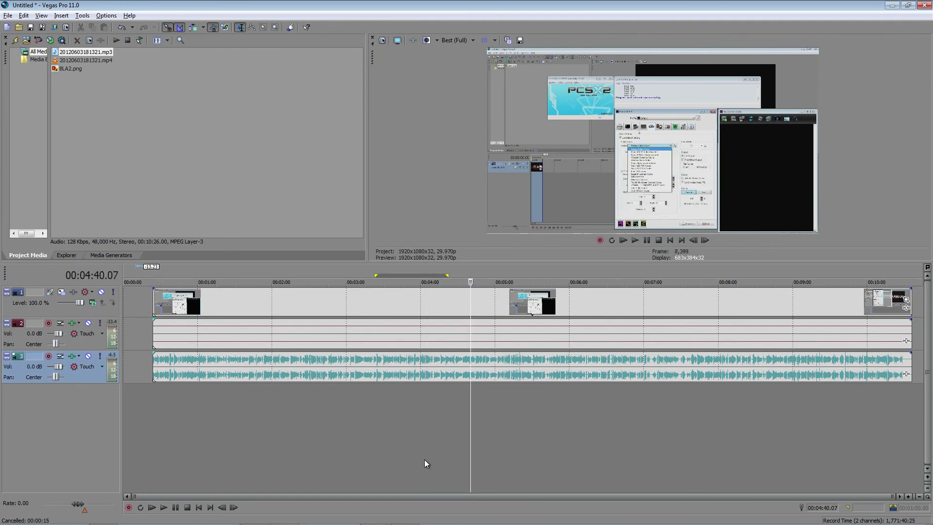
{"action": "left_click", "coordinate": [425, 414]}
{"action": "left_click", "coordinate": [456, 419]}
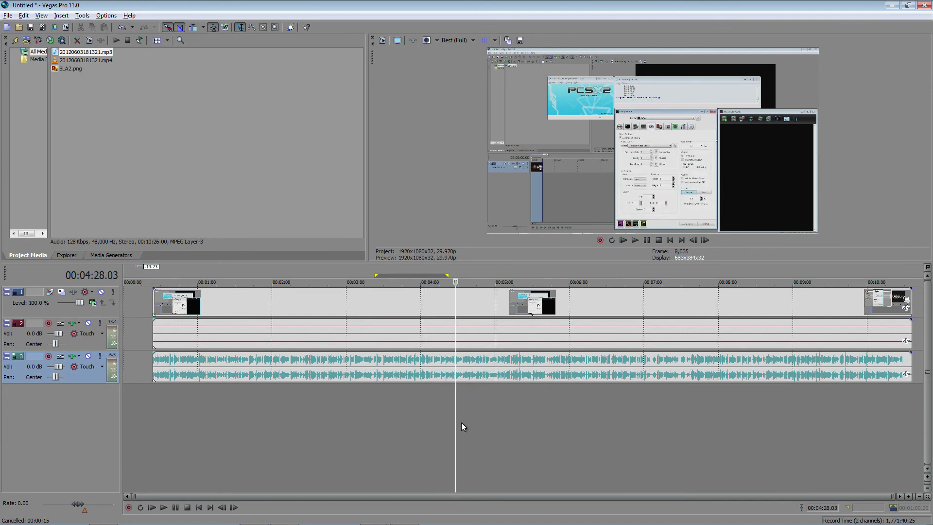
{"action": "left_click", "coordinate": [397, 427]}
{"action": "left_click", "coordinate": [518, 433]}
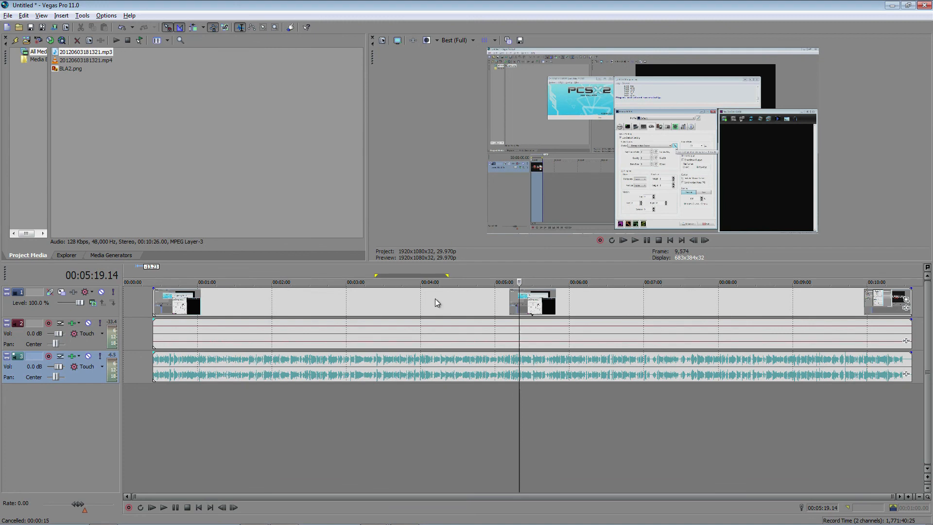
{"action": "left_click", "coordinate": [442, 422]}
{"action": "left_click", "coordinate": [434, 427]}
{"action": "left_click", "coordinate": [420, 423]}
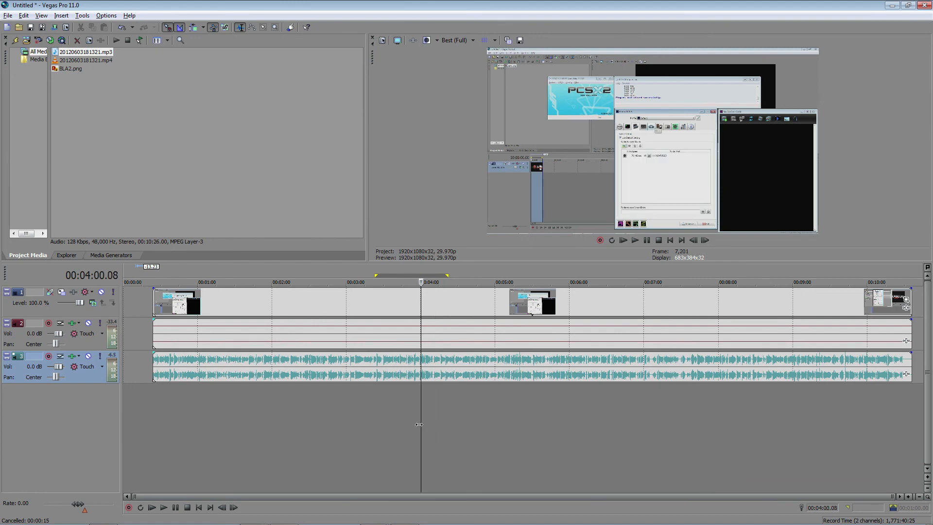